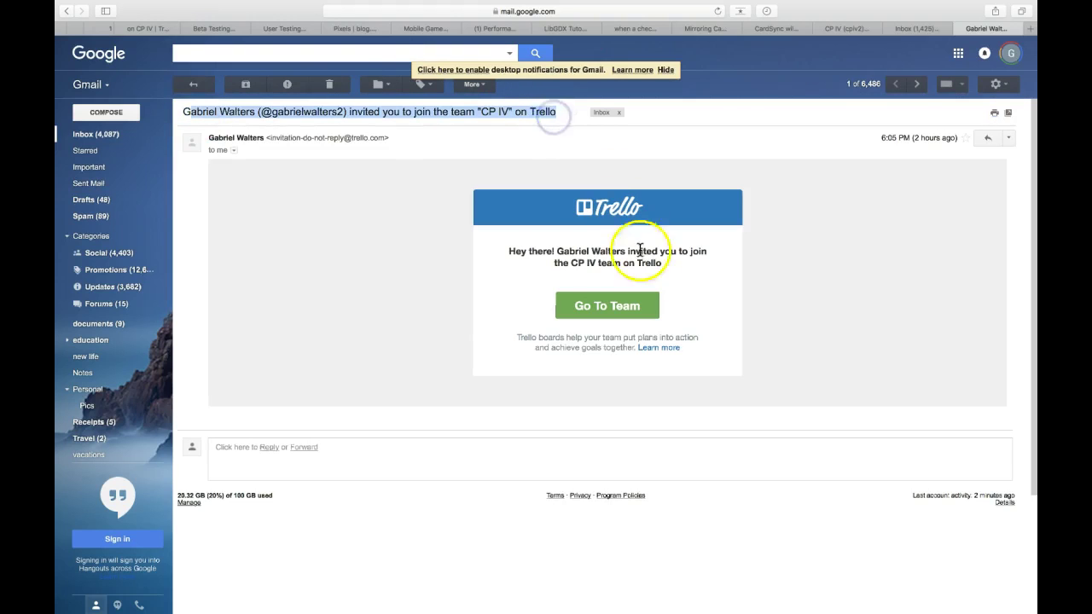
- From the Gmail invitation email, go to the CP IV team page in Trello
{"action": "left_click", "coordinate": [620, 310]}
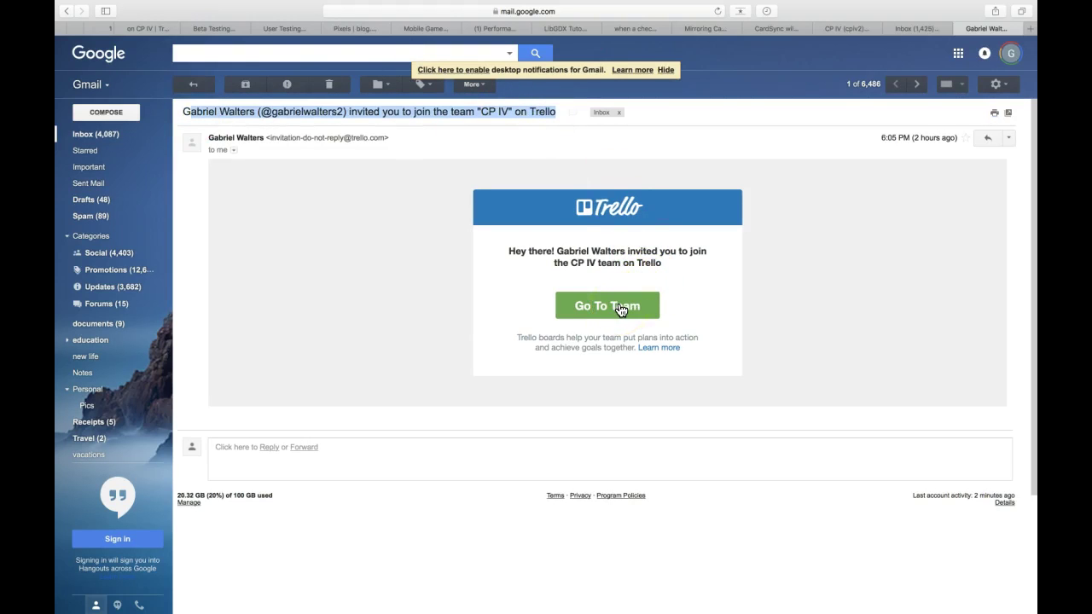
{"action": "left_click", "coordinate": [620, 310]}
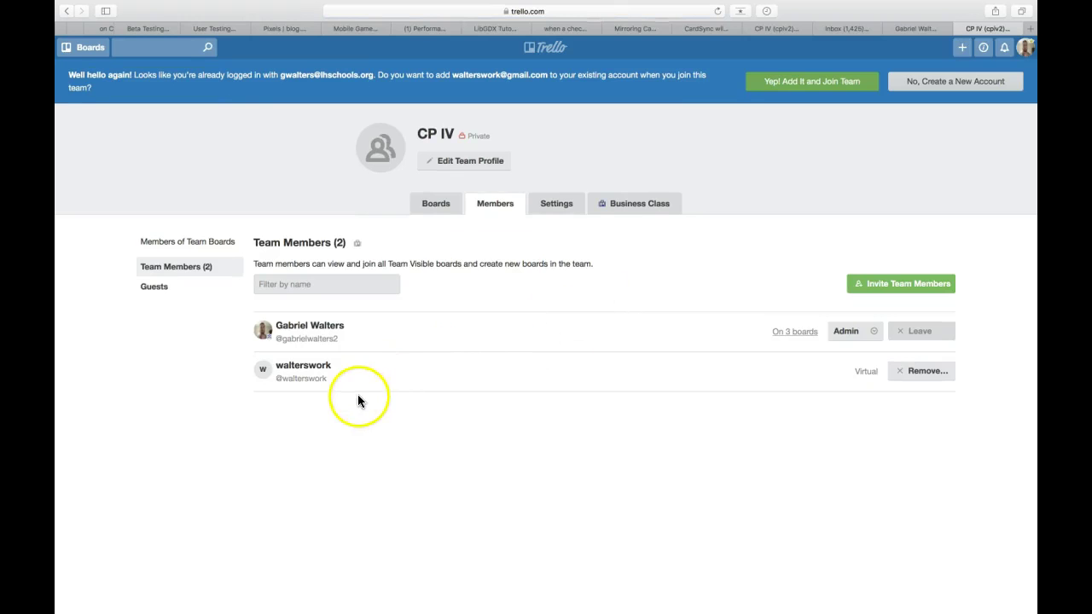
- Join the CP IV team, then open its [Last Name]_[First Name]_[Game Name] board from the boards home
{"action": "left_click", "coordinate": [821, 89]}
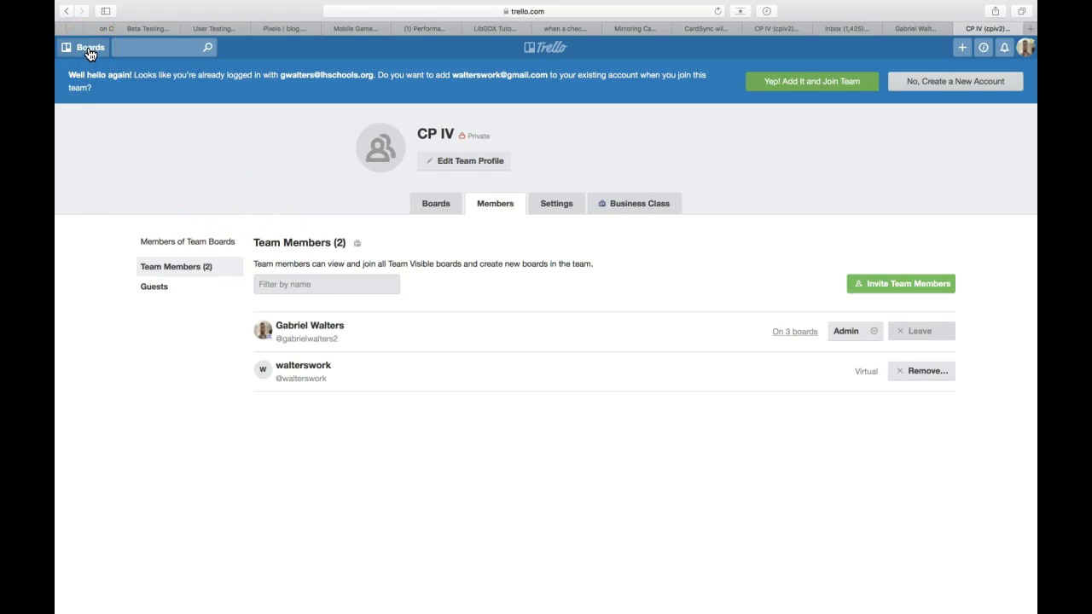
{"action": "left_click", "coordinate": [89, 49]}
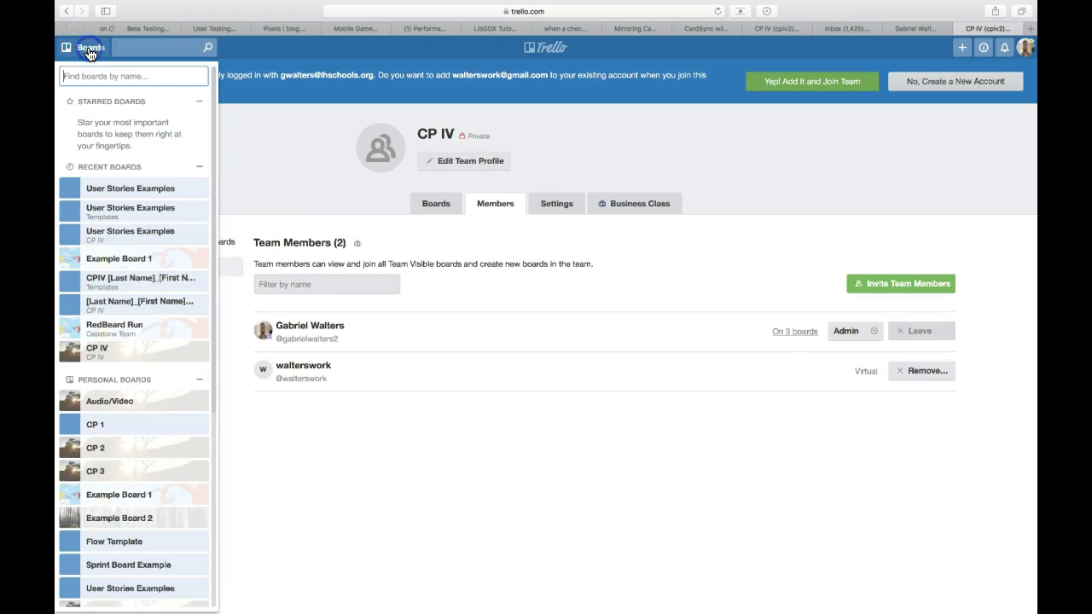
{"action": "left_click", "coordinate": [550, 48]}
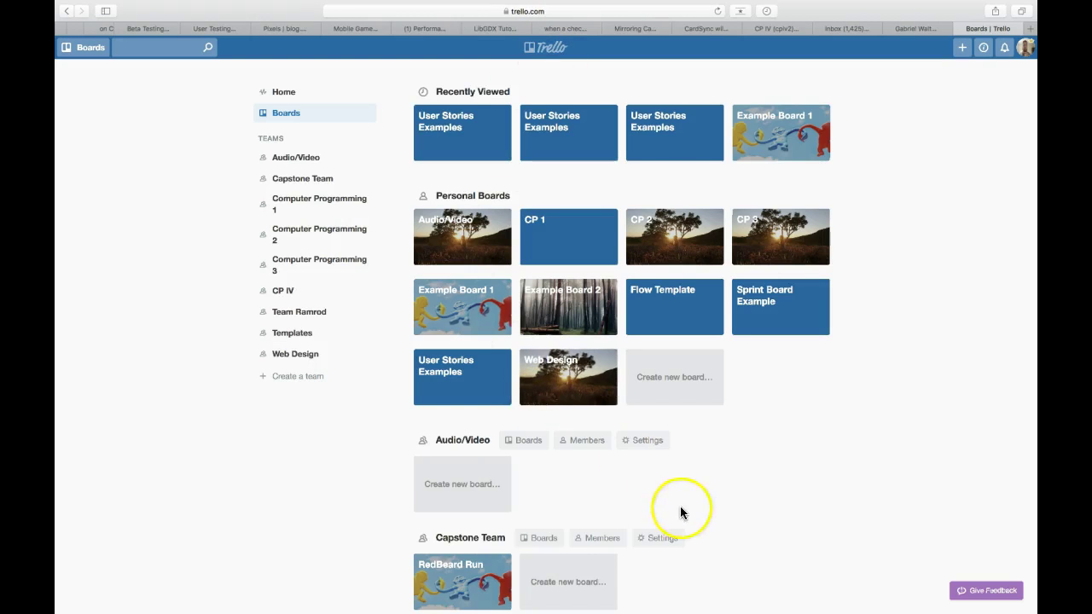
{"action": "scroll", "coordinate": [682, 511], "scroll_direction": "down", "scroll_amount": 8}
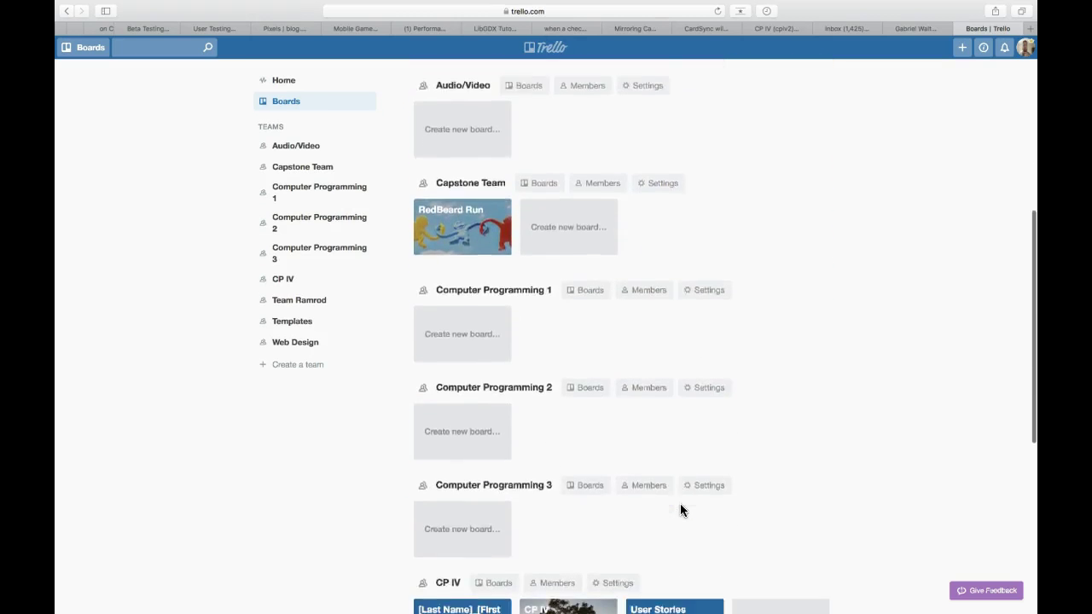
{"action": "scroll", "coordinate": [680, 504], "scroll_direction": "down", "scroll_amount": 6}
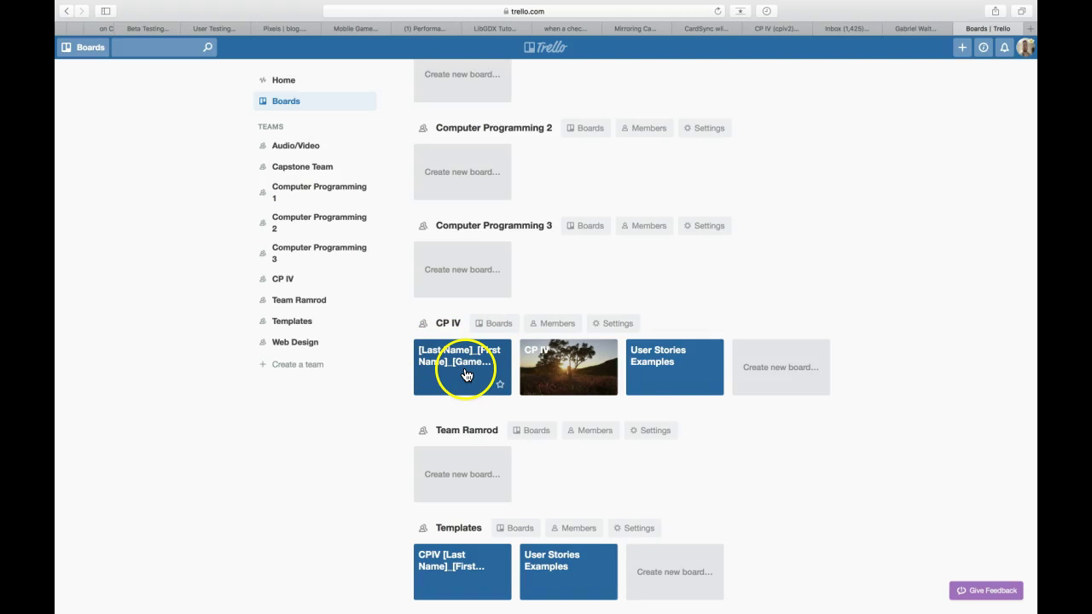
{"action": "left_click", "coordinate": [466, 375]}
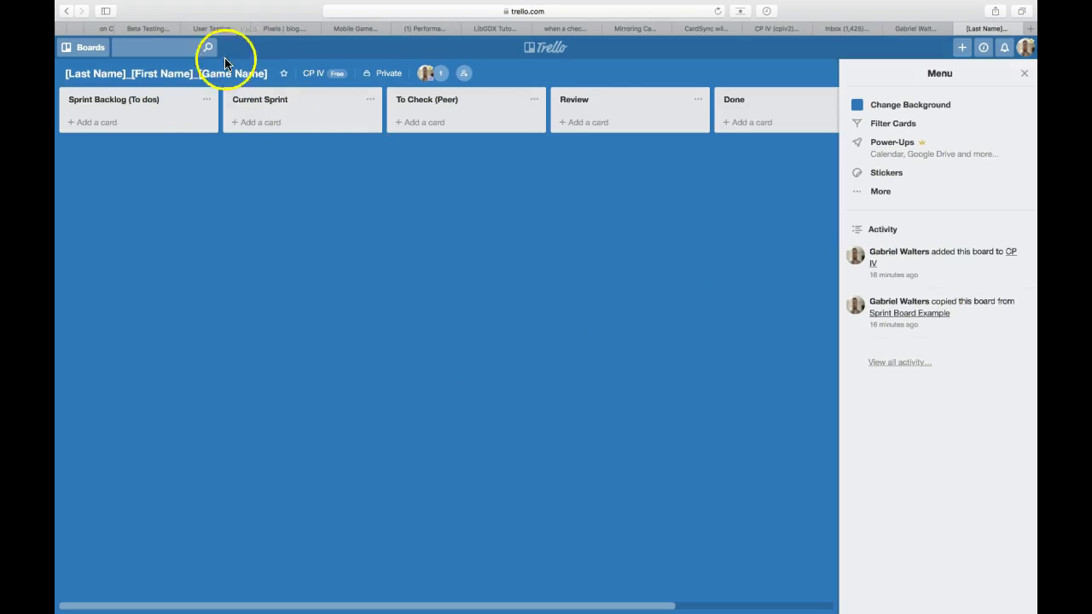
- Copy the board into CP IV, titled with the student's surname, first name and 'RedBeardRun'
{"action": "left_click", "coordinate": [868, 193]}
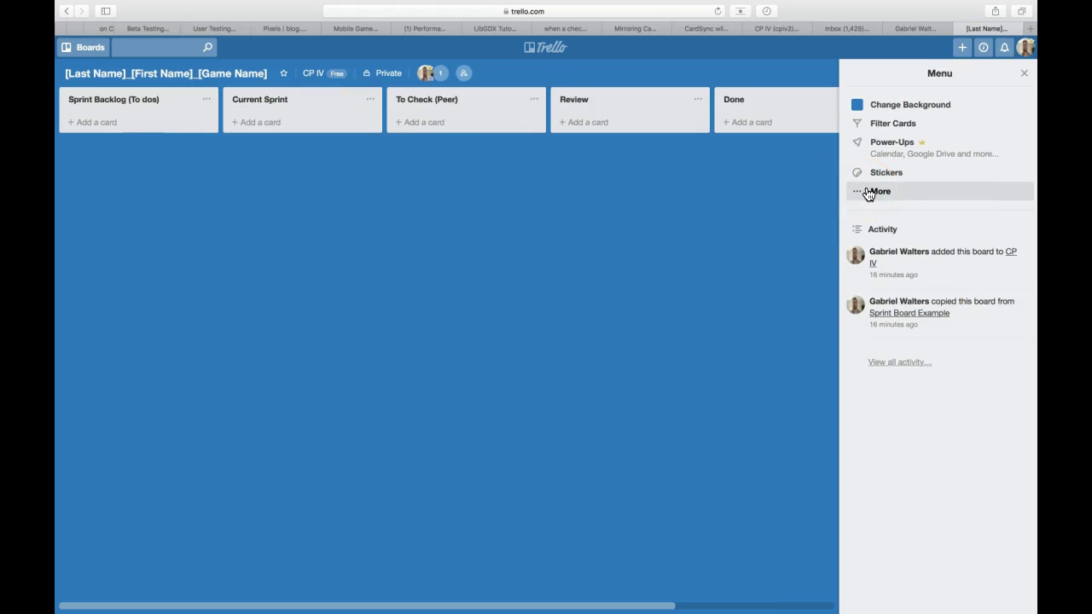
{"action": "left_click", "coordinate": [1023, 73]}
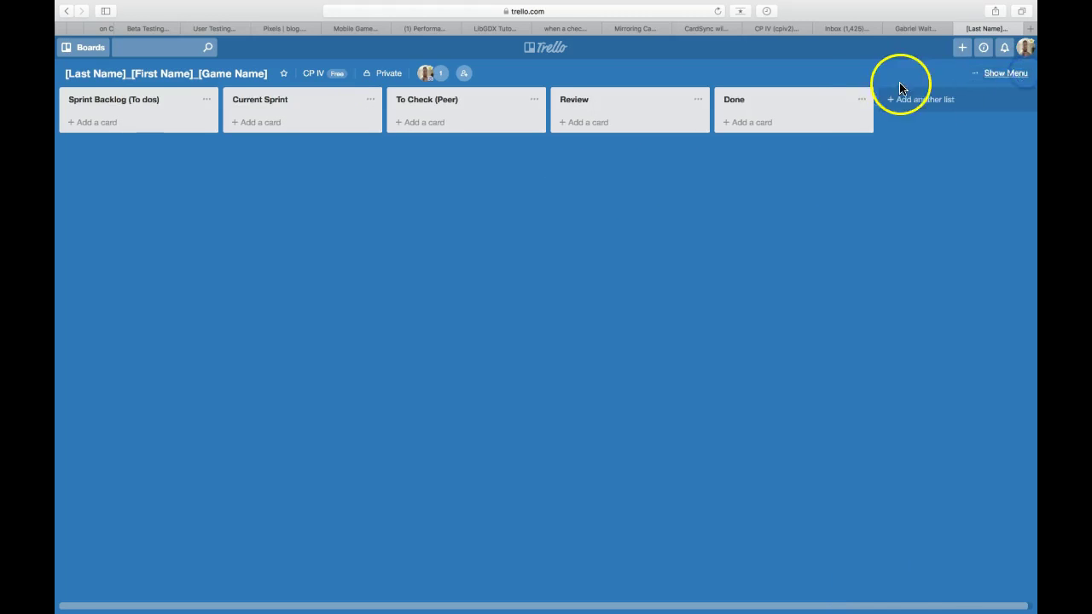
{"action": "left_click", "coordinate": [1003, 75]}
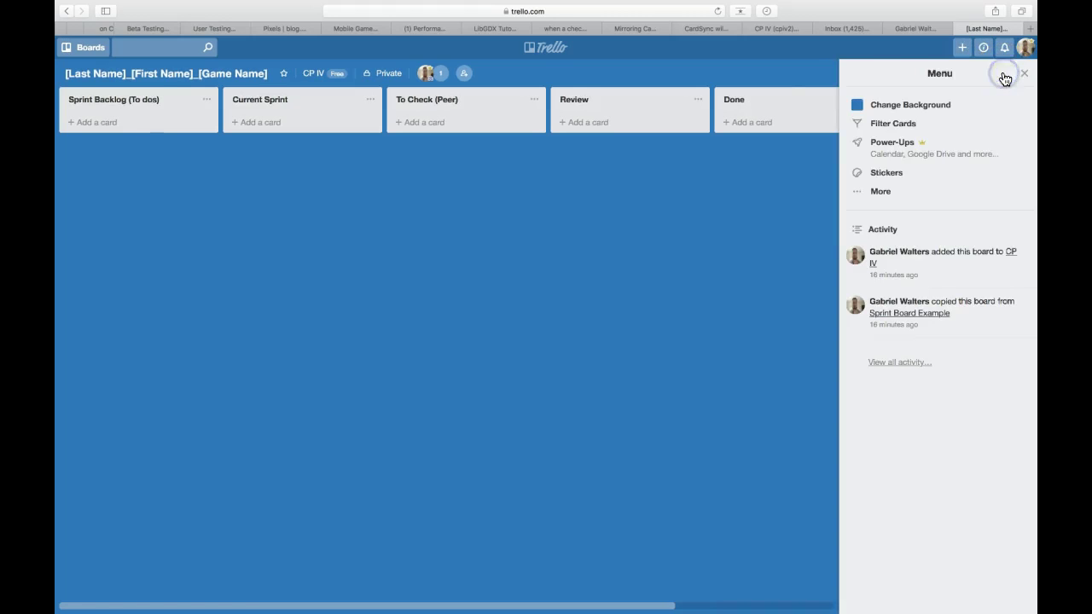
{"action": "left_click", "coordinate": [880, 193]}
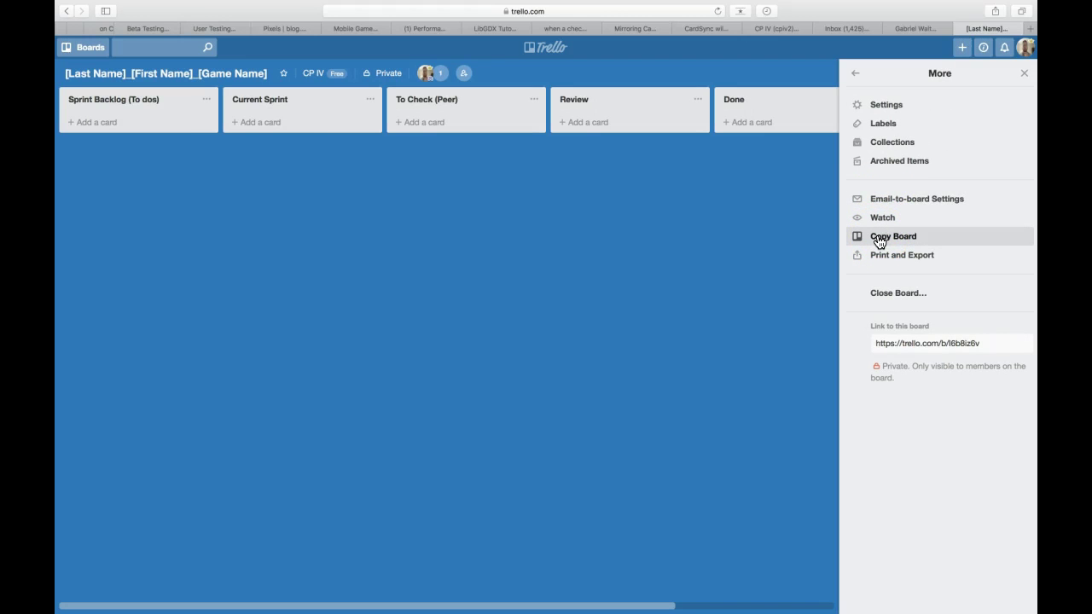
{"action": "left_click", "coordinate": [879, 242]}
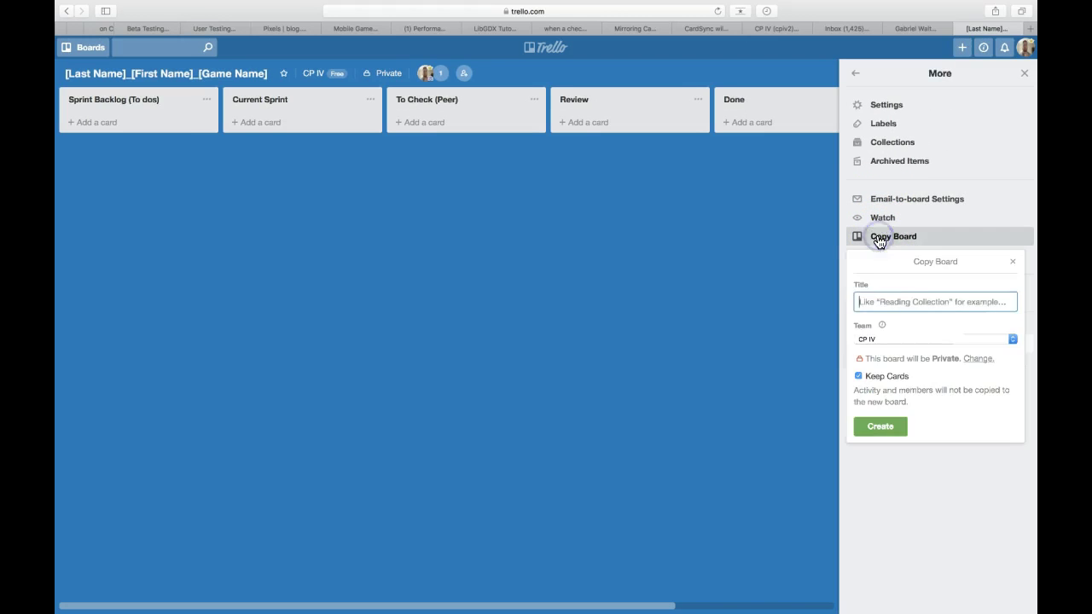
{"action": "left_click", "coordinate": [870, 284]}
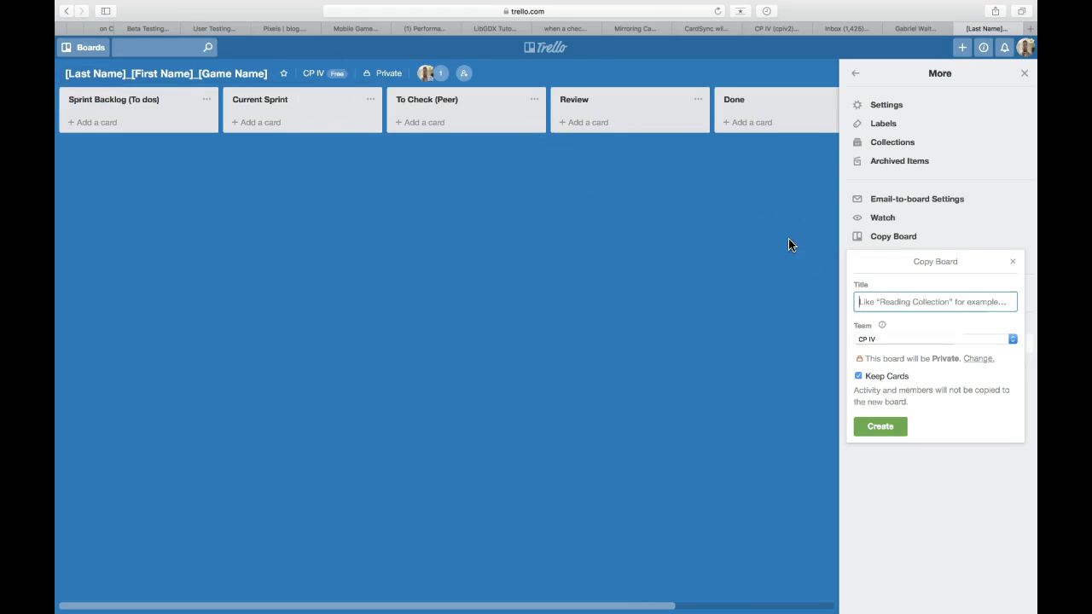
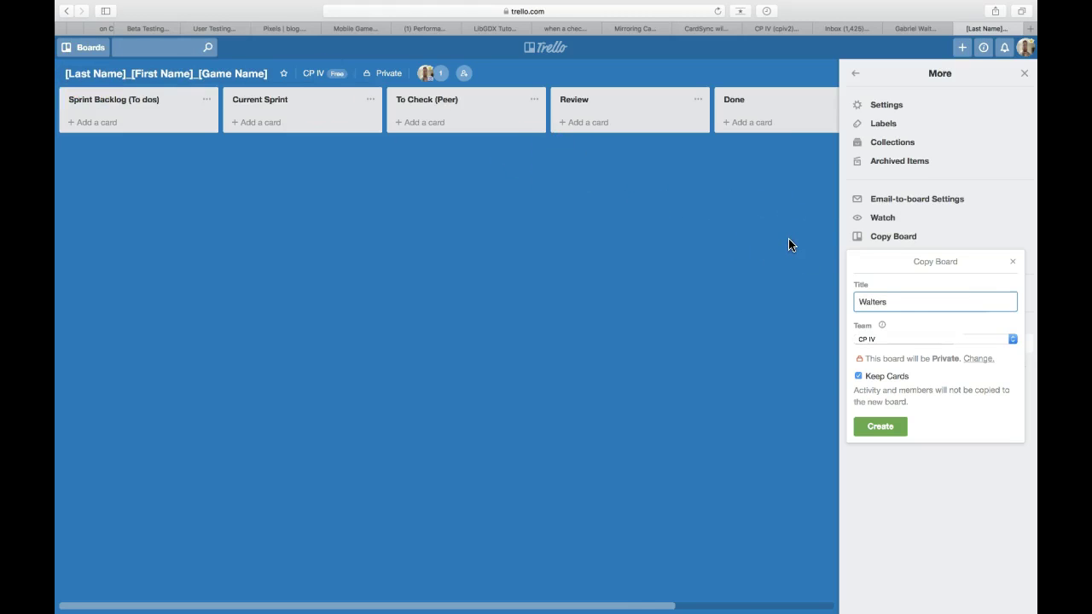
{"action": "left_click", "coordinate": [882, 426]}
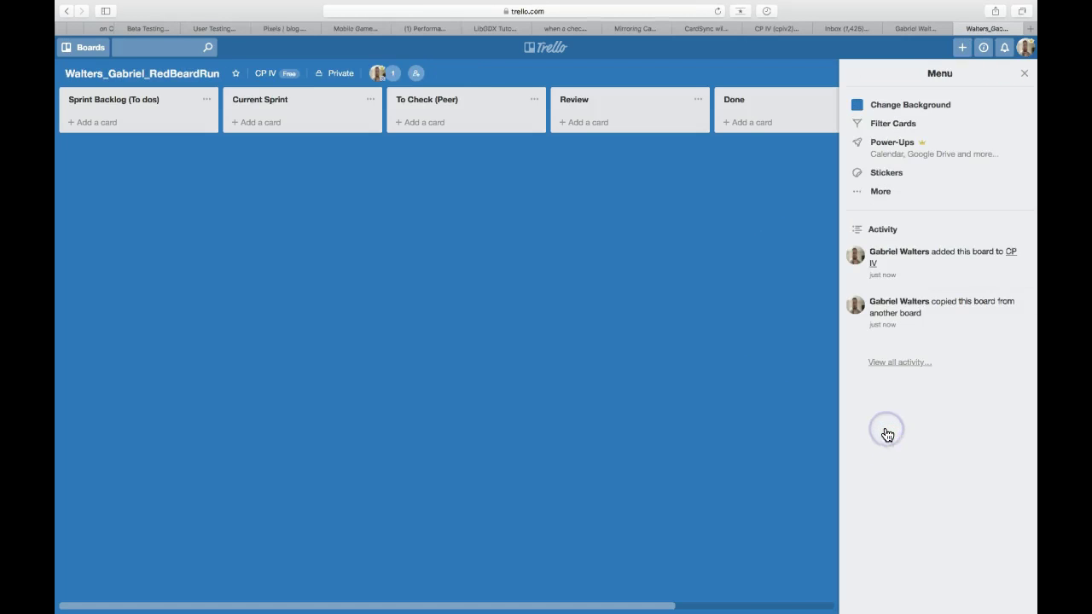
- Close the side menu and reopen the new RedBeardRun board from the CP IV section of the boards home
{"action": "left_click", "coordinate": [1024, 73]}
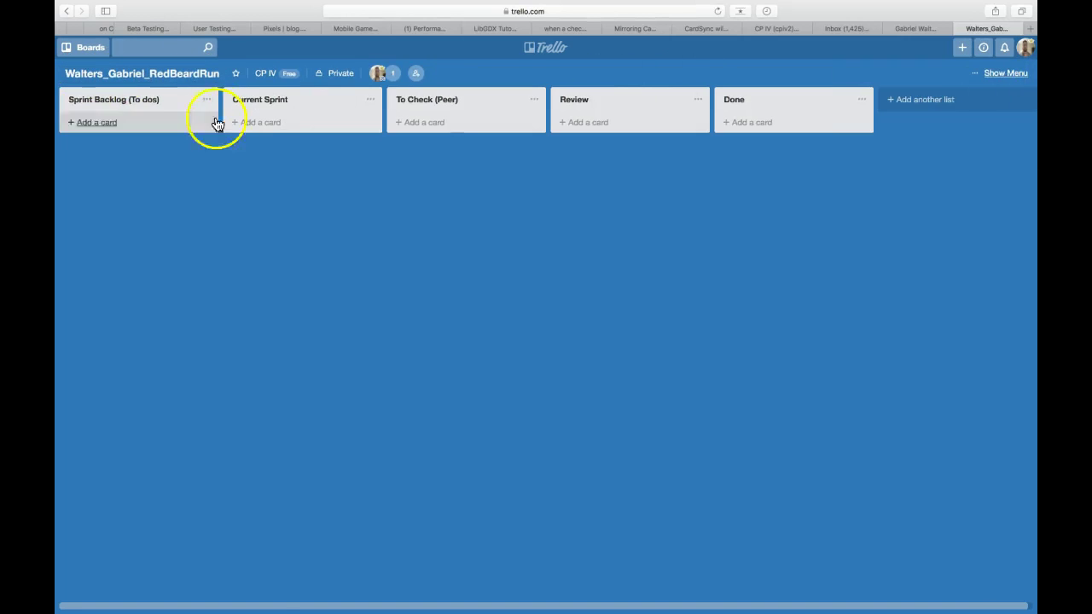
{"action": "left_click", "coordinate": [219, 73]}
{"action": "left_click", "coordinate": [564, 59]}
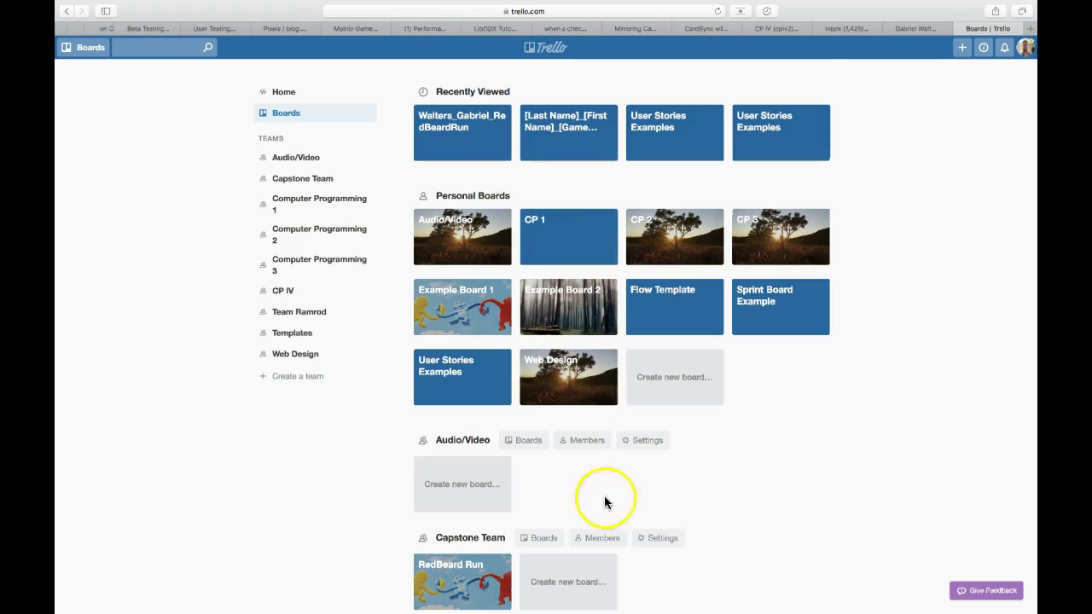
{"action": "scroll", "coordinate": [609, 504], "scroll_direction": "down", "scroll_amount": 6}
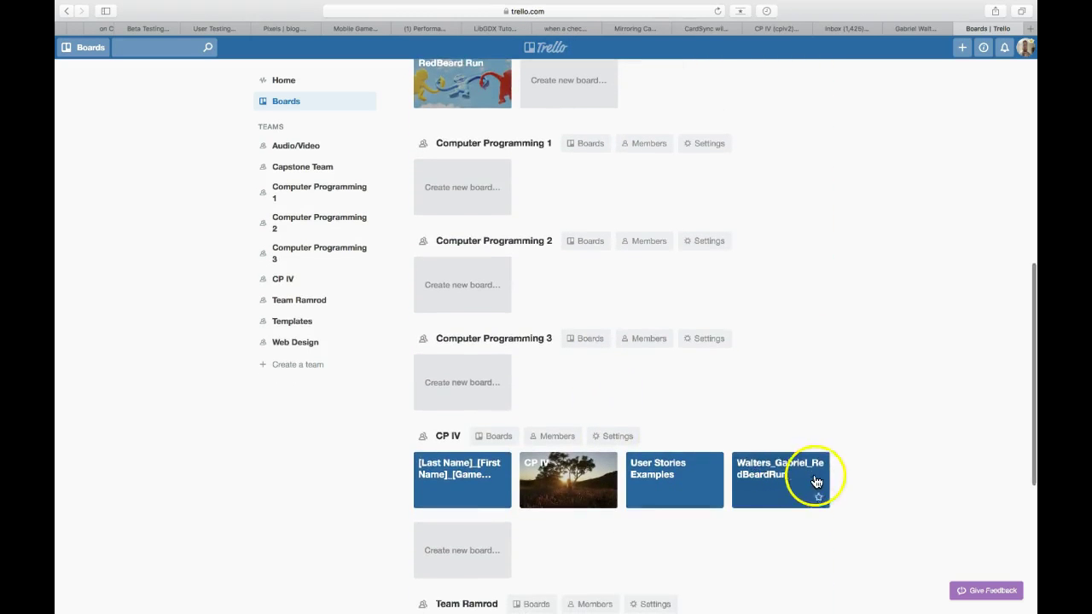
{"action": "left_click", "coordinate": [777, 477]}
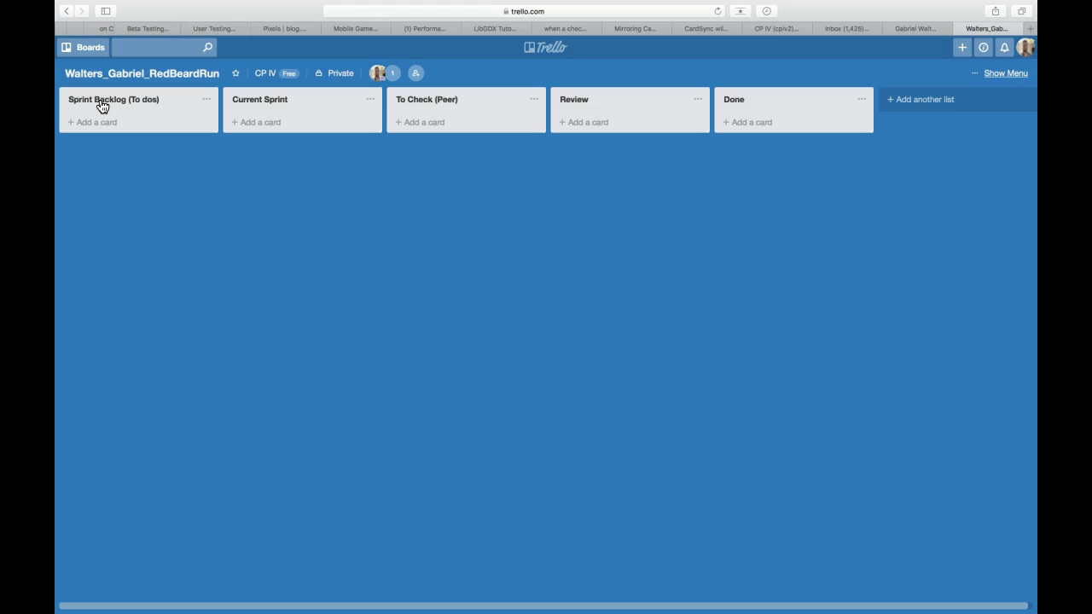
- Use the Trello logo on the RedBeardRun board to head back to the Boards home
{"action": "left_click", "coordinate": [108, 108]}
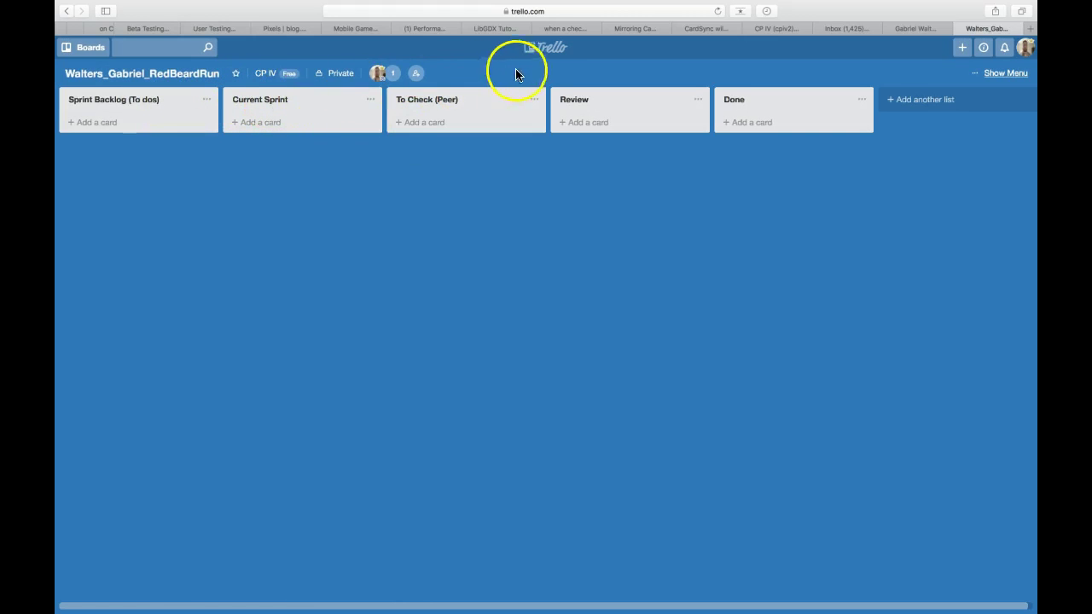
{"action": "left_click", "coordinate": [551, 53]}
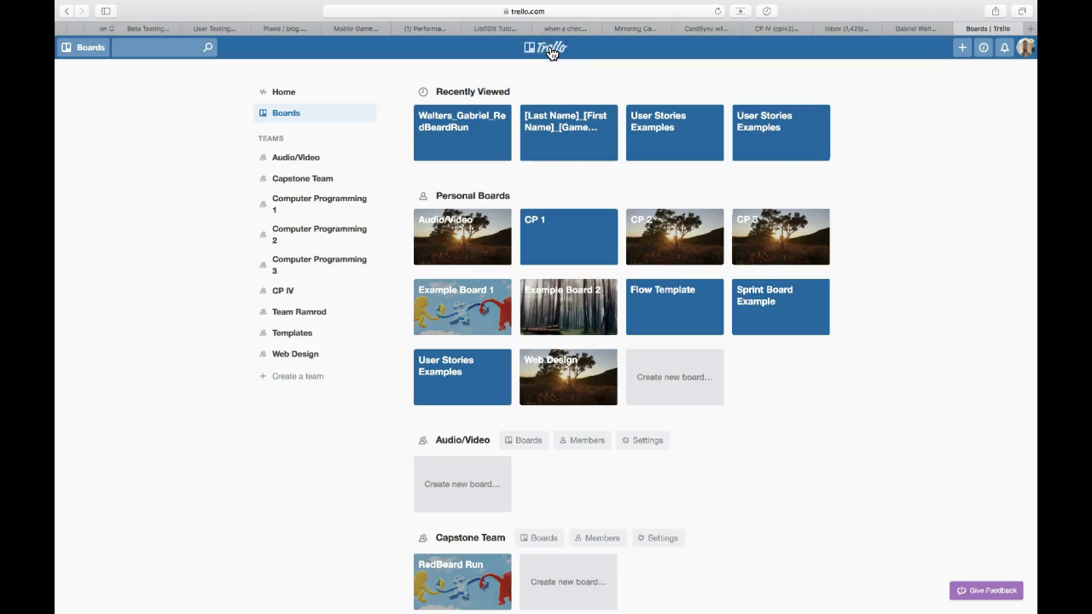
{"action": "scroll", "coordinate": [586, 443], "scroll_direction": "down", "scroll_amount": 5}
{"action": "scroll", "coordinate": [585, 443], "scroll_direction": "down", "scroll_amount": 6}
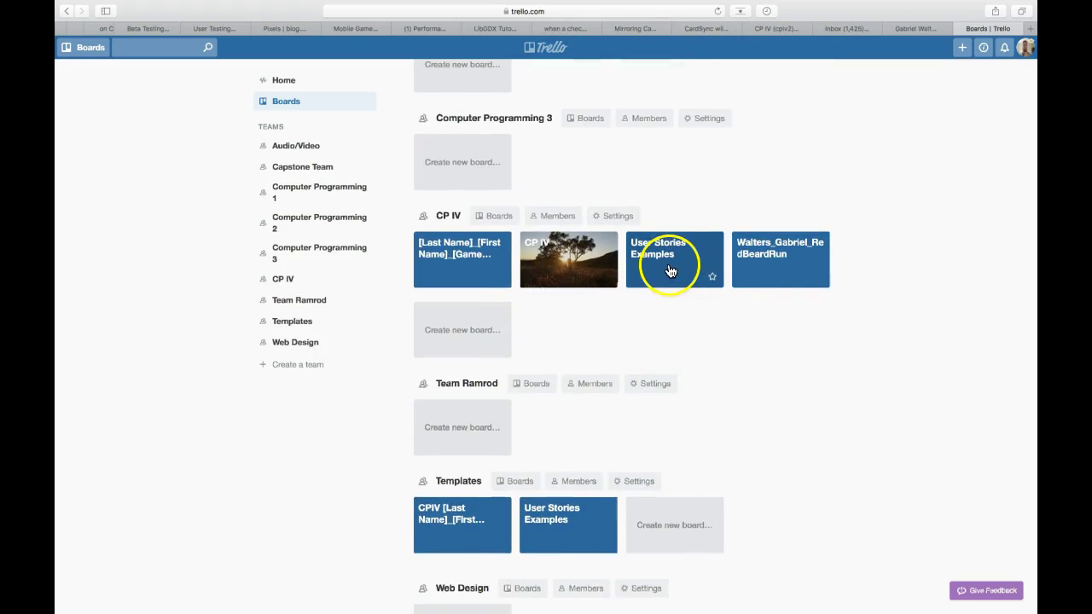
{"action": "left_click", "coordinate": [673, 265]}
{"action": "left_click", "coordinate": [673, 264]}
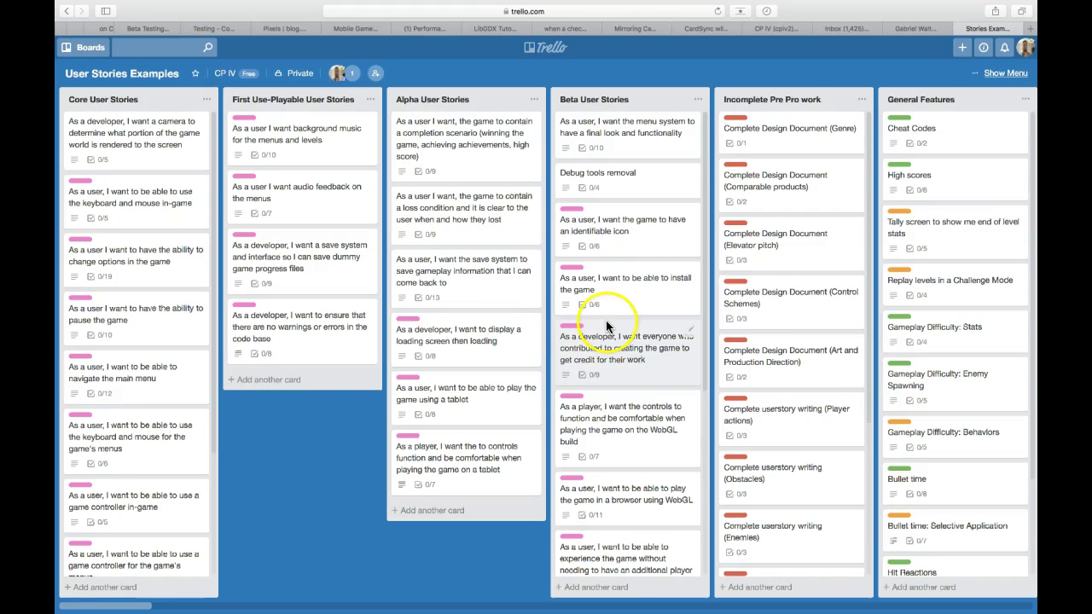
{"action": "scroll", "coordinate": [846, 318], "scroll_direction": "right", "scroll_amount": 2}
{"action": "scroll", "coordinate": [846, 318], "scroll_direction": "right", "scroll_amount": 15}
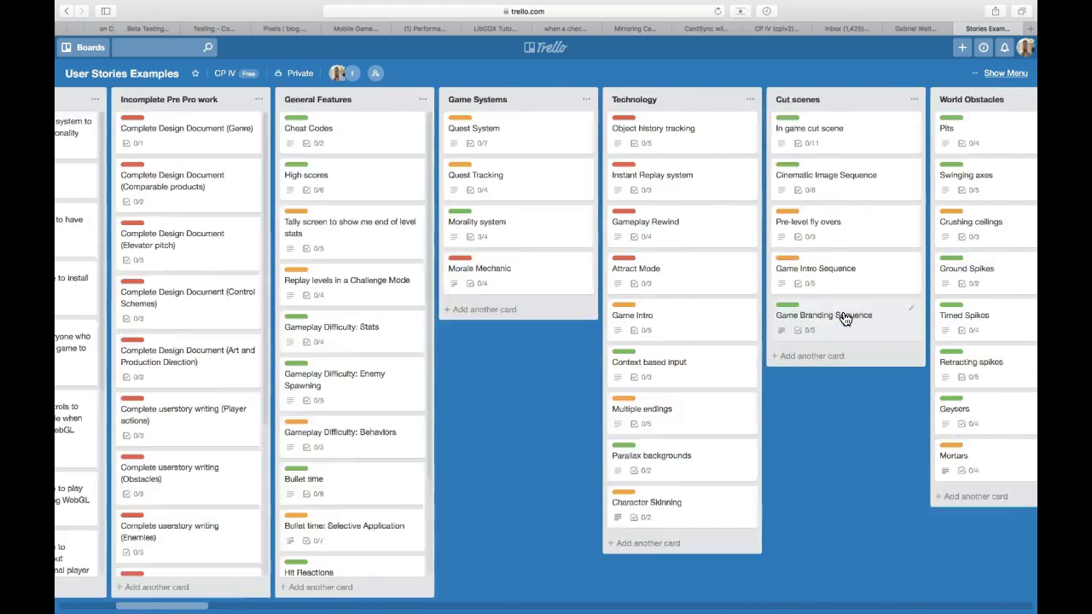
{"action": "scroll", "coordinate": [845, 318], "scroll_direction": "right", "scroll_amount": 10}
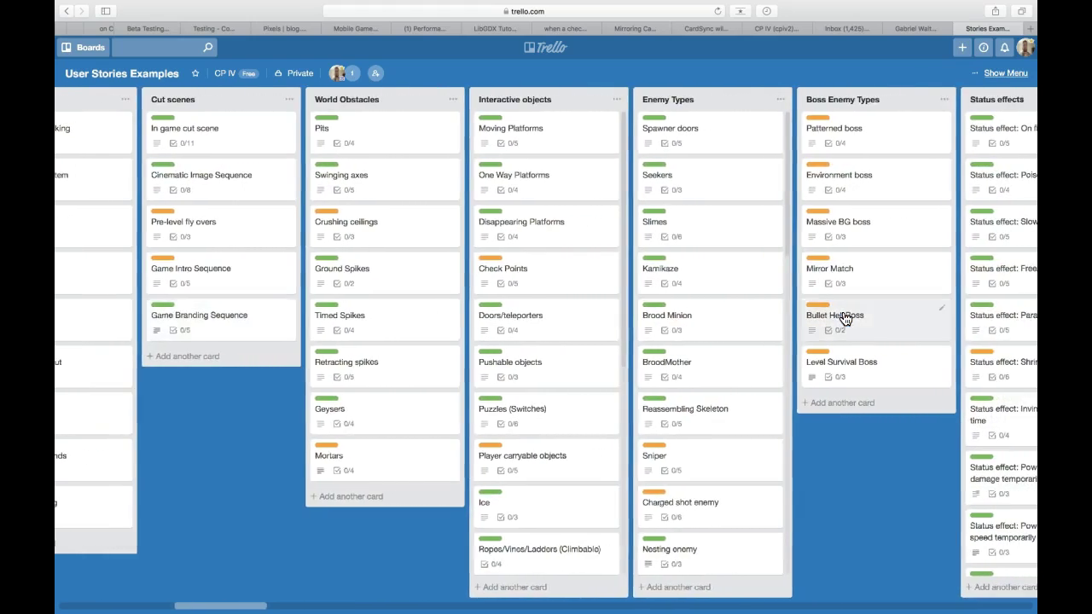
{"action": "scroll", "coordinate": [844, 318], "scroll_direction": "right", "scroll_amount": 20}
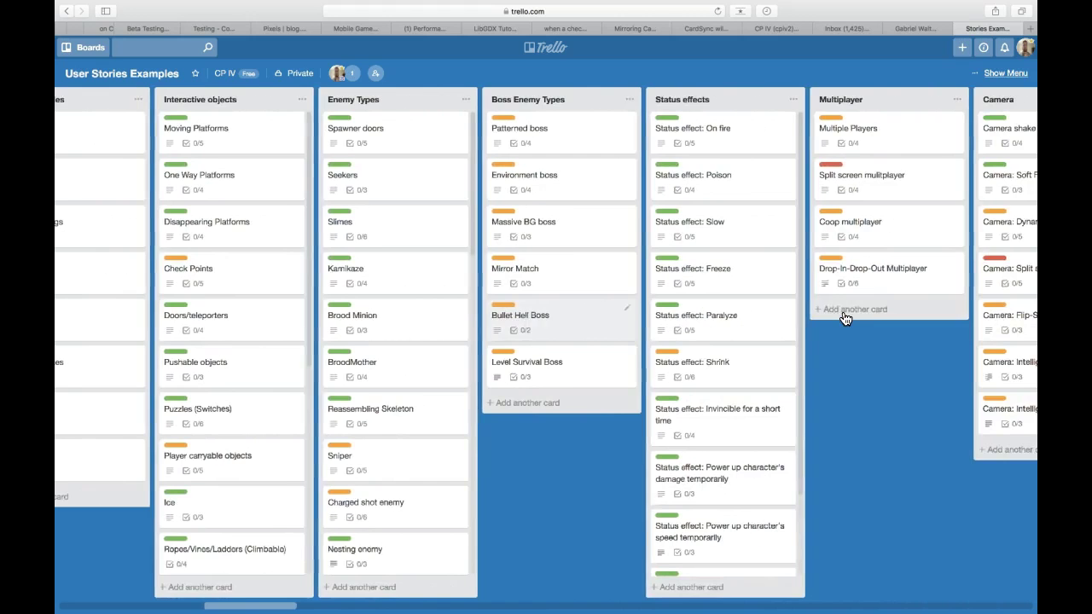
{"action": "scroll", "coordinate": [845, 318], "scroll_direction": "right", "scroll_amount": 9}
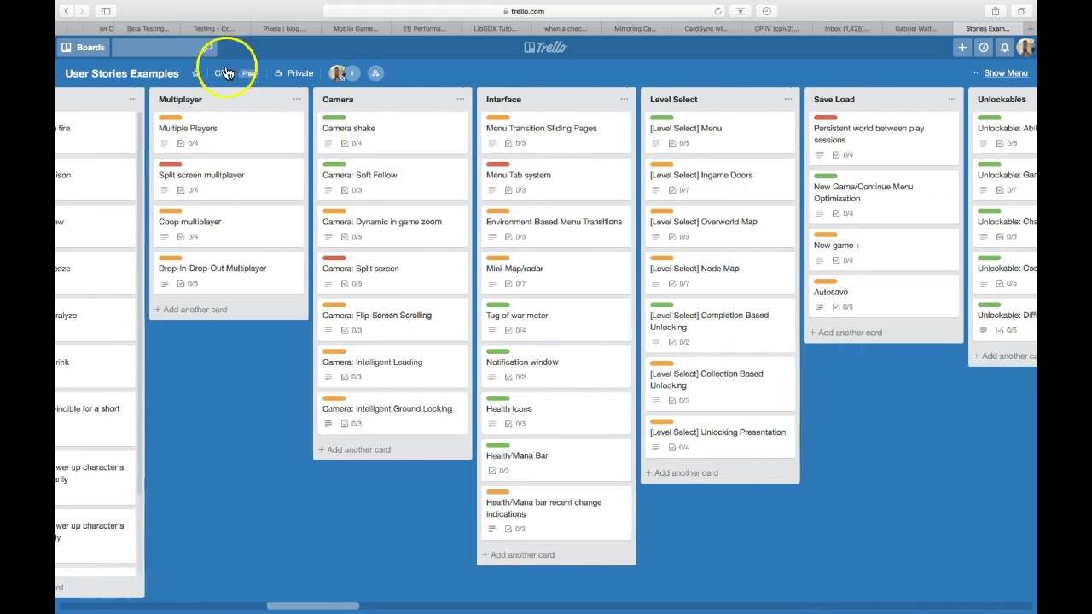
- Search cards for 'currency' and open the first Currency result from the Inventory list
{"action": "left_click", "coordinate": [179, 48]}
{"action": "type", "text": "c"}
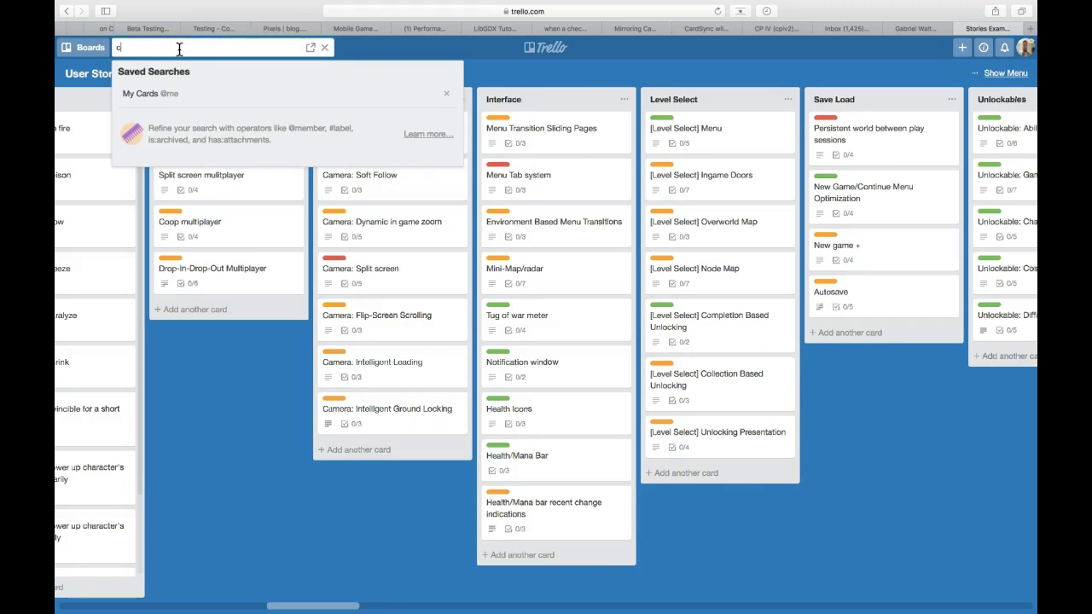
{"action": "type", "text": "urrency"}
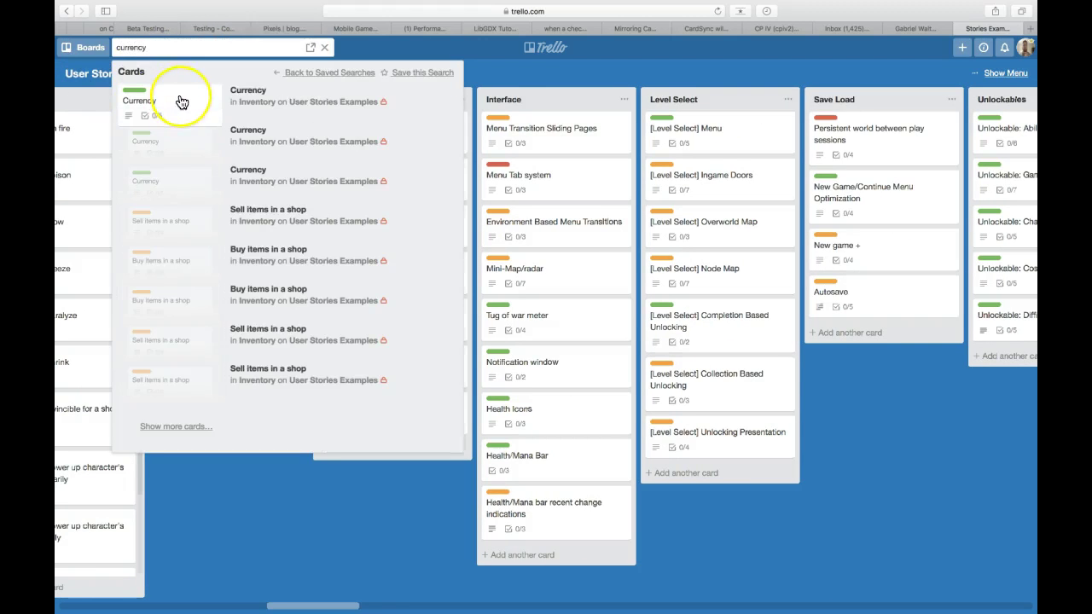
{"action": "left_click", "coordinate": [176, 100]}
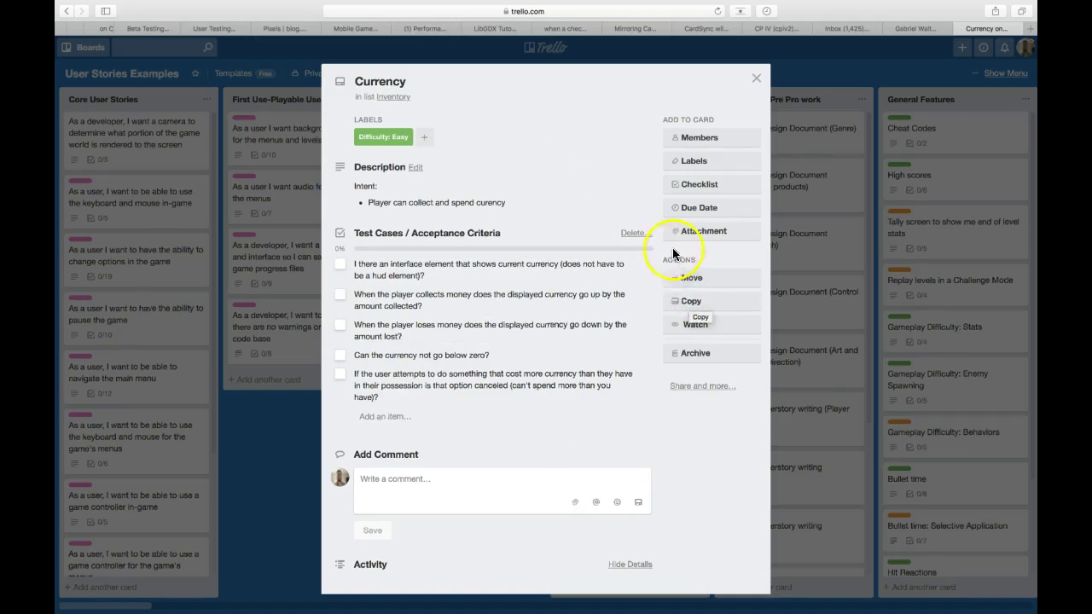
- Copy the Currency card, with its checklist and label, to RedBeardRun's Sprint Backlog as 'Milestone 1_Currency'
{"action": "left_click", "coordinate": [696, 311]}
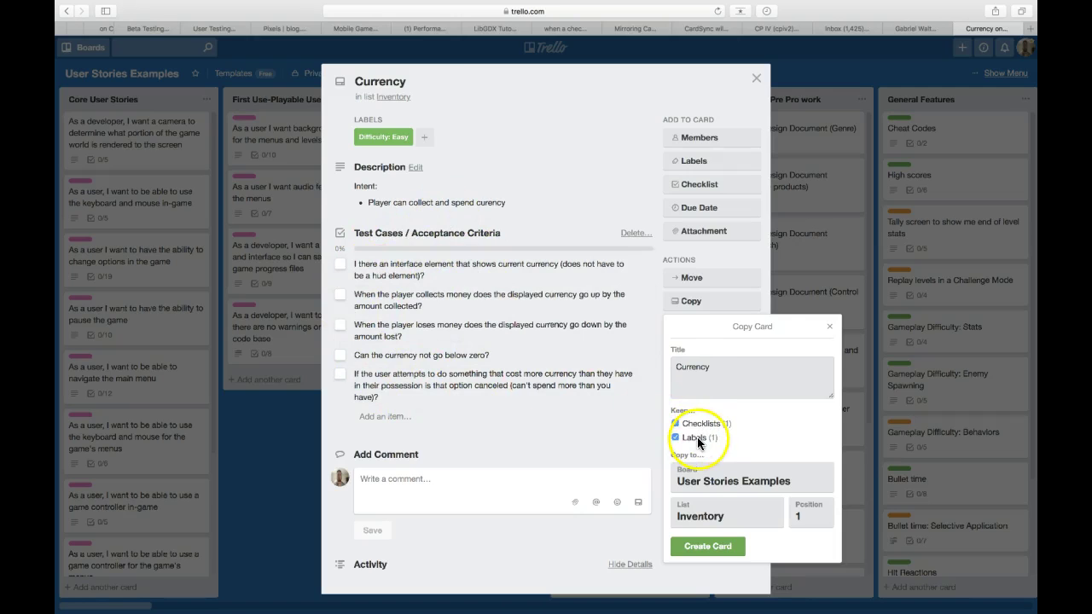
{"action": "left_click", "coordinate": [721, 486]}
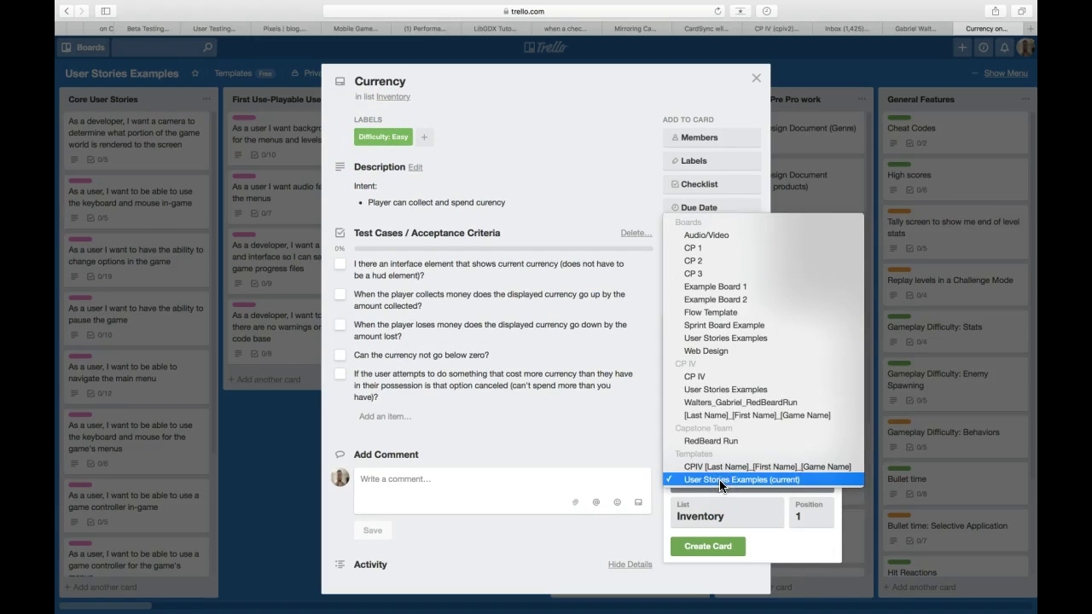
{"action": "left_click", "coordinate": [720, 405]}
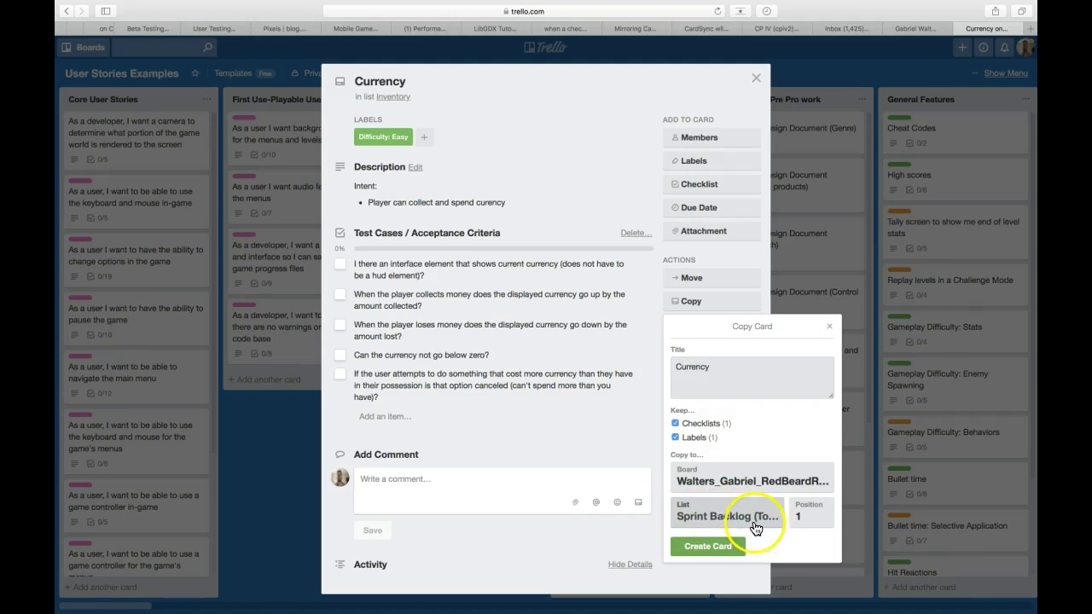
{"action": "left_click", "coordinate": [724, 550]}
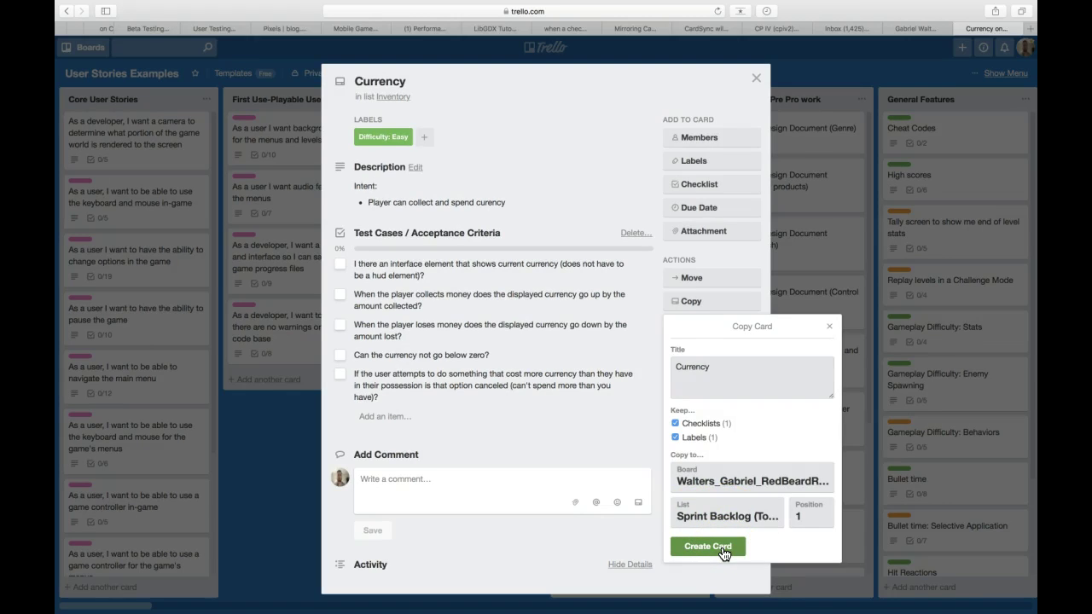
{"action": "left_click", "coordinate": [686, 371]}
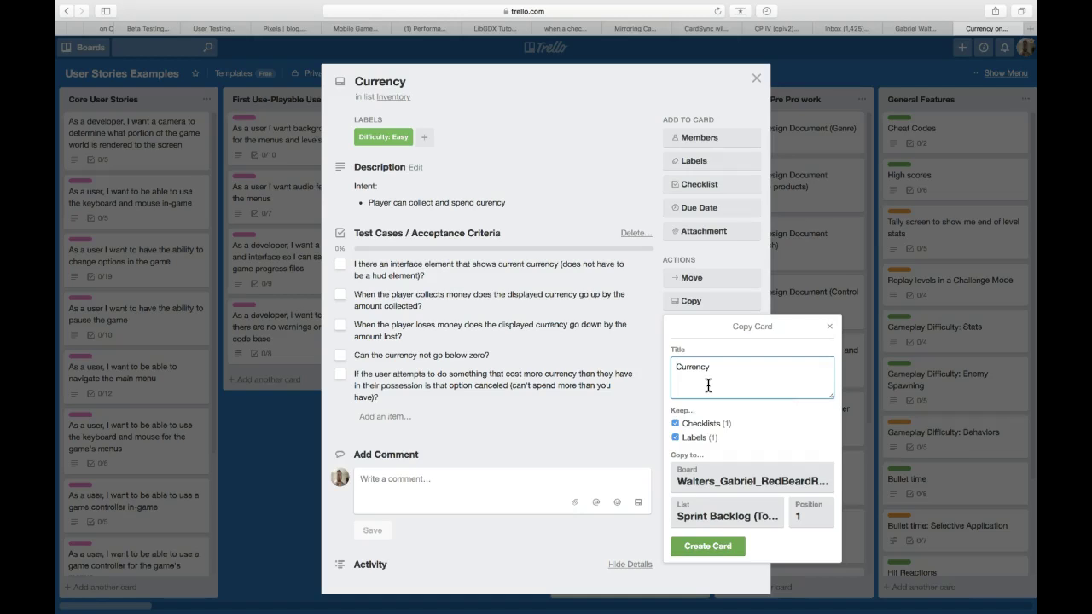
{"action": "type", "text": "Milestone 1_"}
{"action": "left_click", "coordinate": [719, 550]}
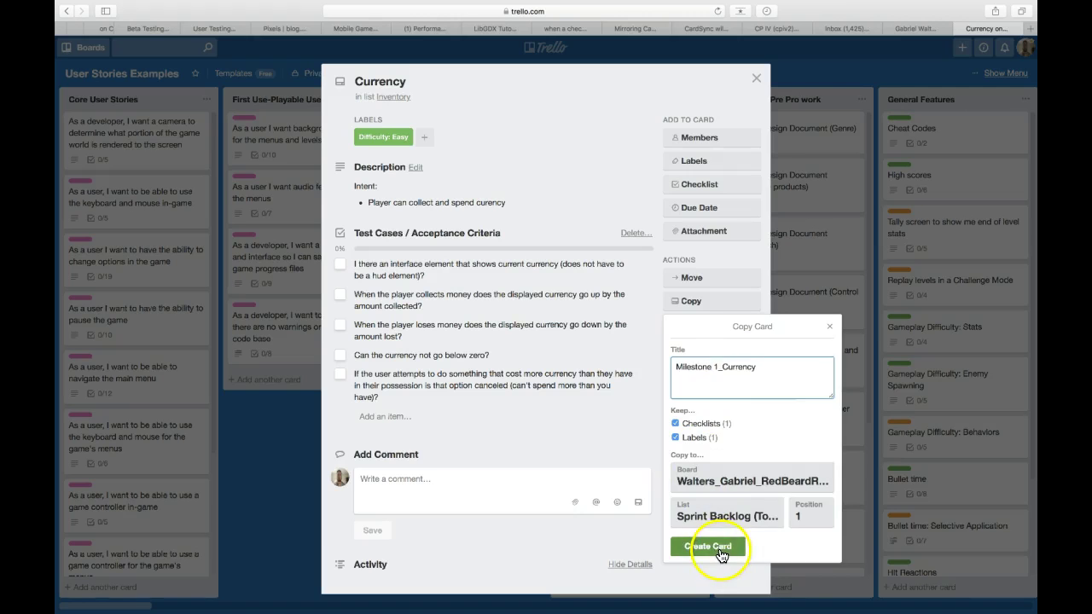
- Close the Currency card, go to the RedBeardRun board and open Milestone 1_Currency's comment box
{"action": "left_click", "coordinate": [756, 81]}
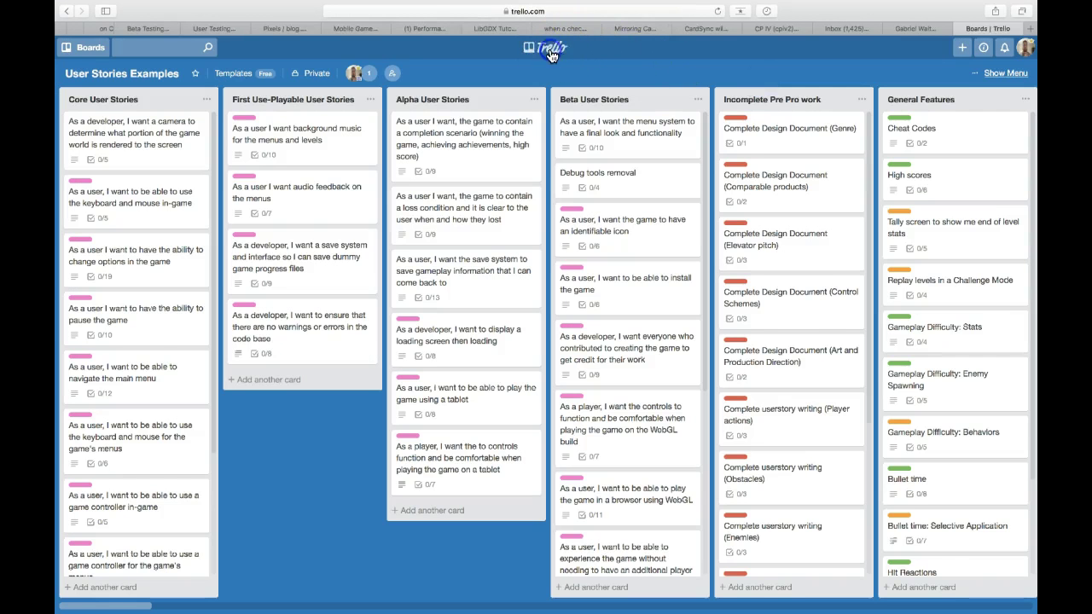
{"action": "left_click", "coordinate": [550, 51]}
{"action": "scroll", "coordinate": [634, 510], "scroll_direction": "down", "scroll_amount": 5}
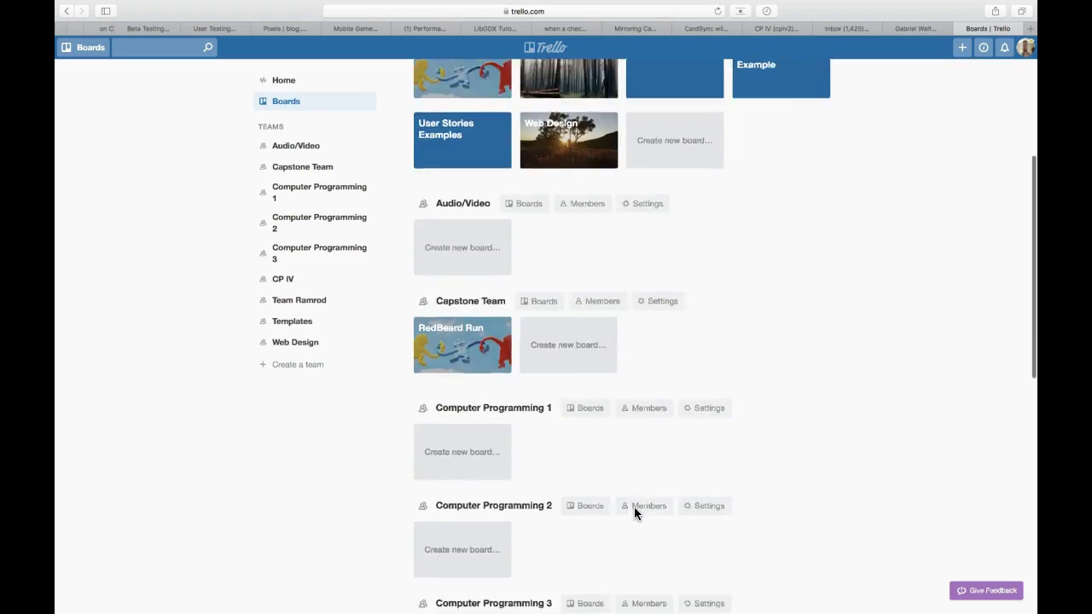
{"action": "scroll", "coordinate": [634, 506], "scroll_direction": "down", "scroll_amount": 5}
{"action": "left_click", "coordinate": [775, 470]}
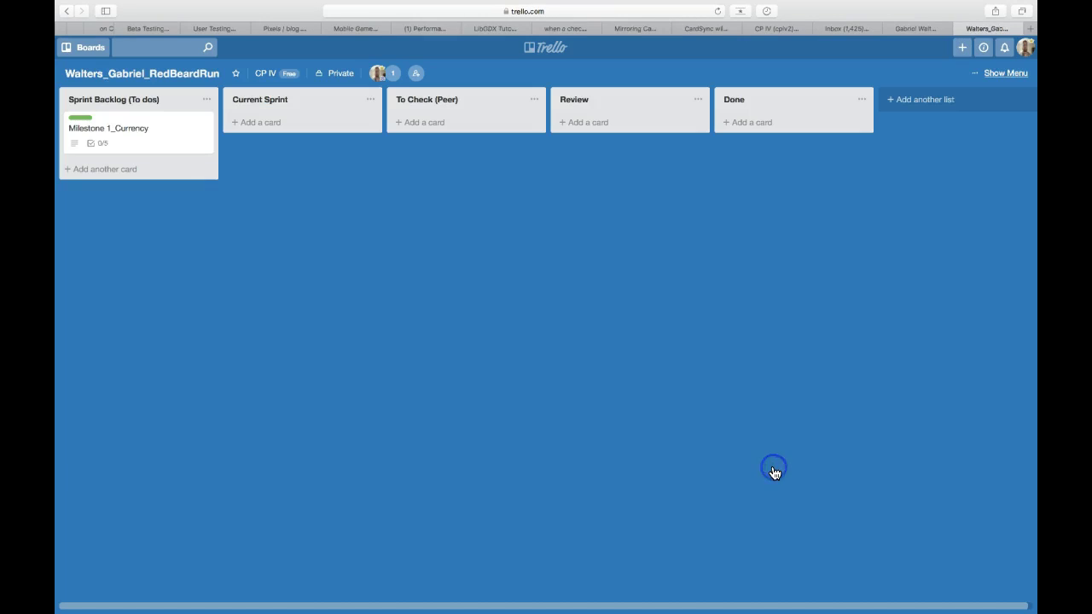
{"action": "left_click", "coordinate": [148, 140]}
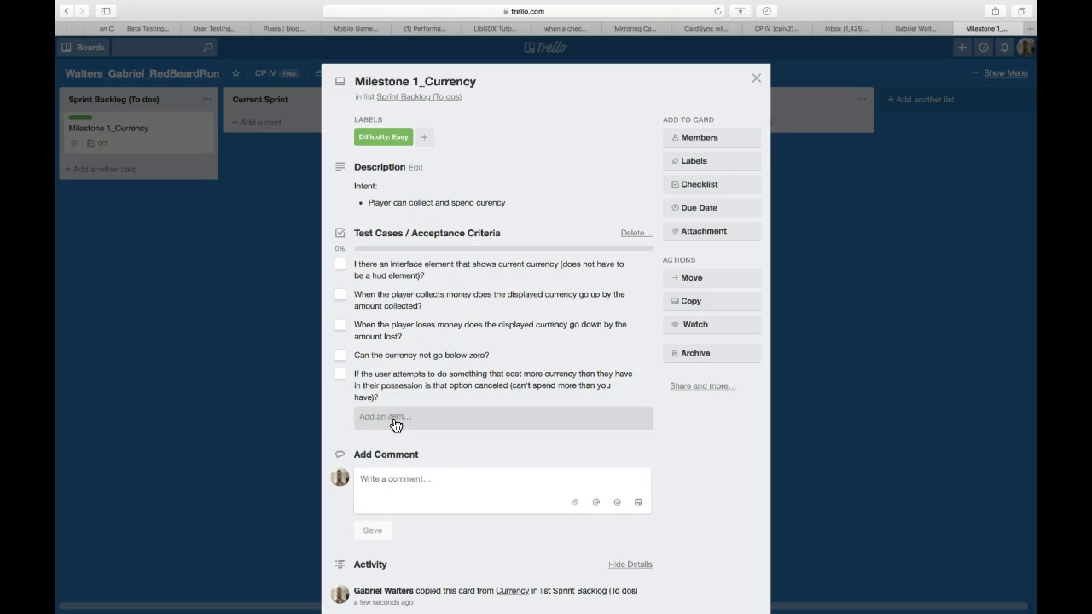
{"action": "left_click", "coordinate": [405, 494]}
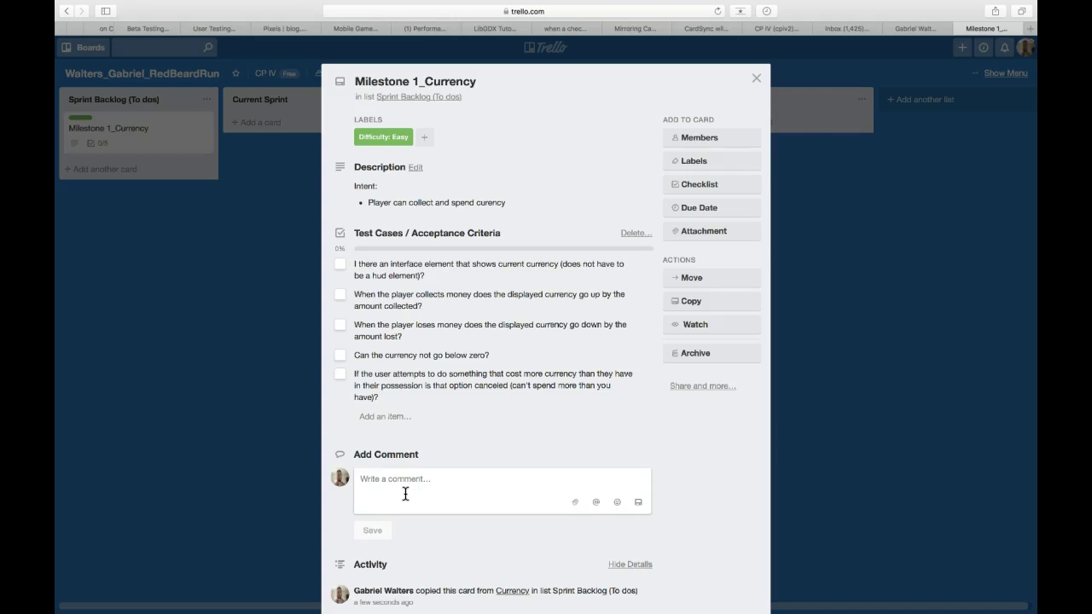
- Post the comment 'Able to collect currency, but HUD is not displaying properly' and close the card
{"action": "type", "text": "Able "}
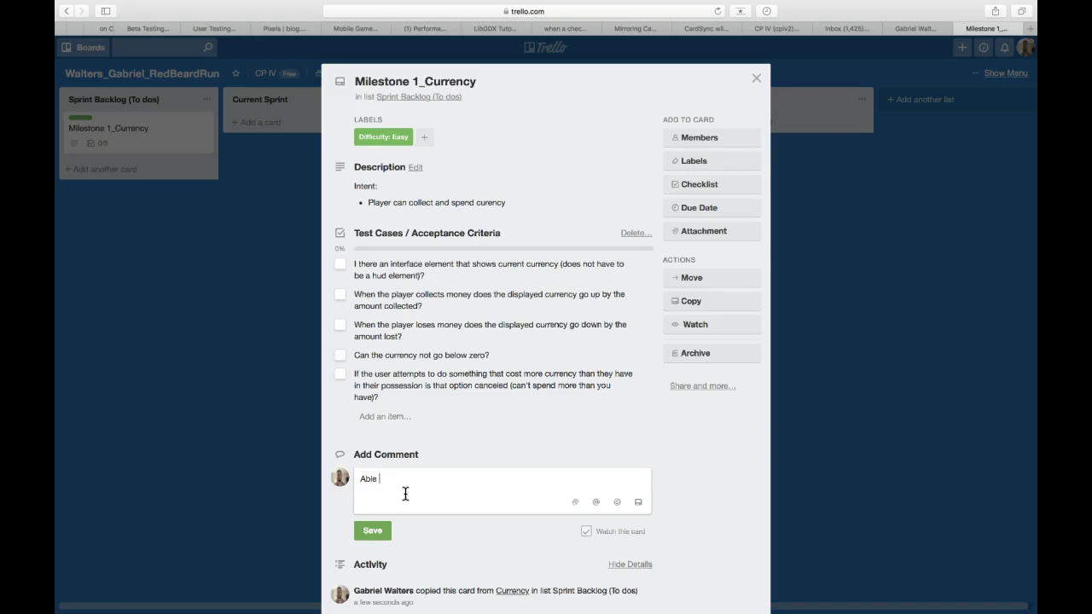
{"action": "type", "text": "to collect currency, but HUD is not displaying properly."}
{"action": "left_click", "coordinate": [373, 528]}
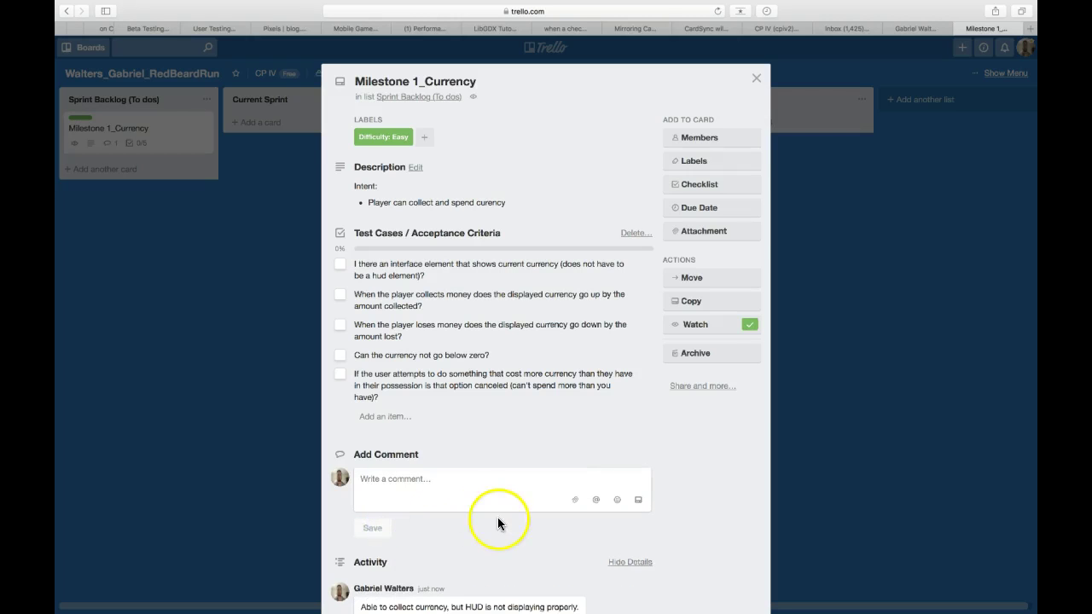
{"action": "scroll", "coordinate": [512, 539], "scroll_direction": "down", "scroll_amount": 3}
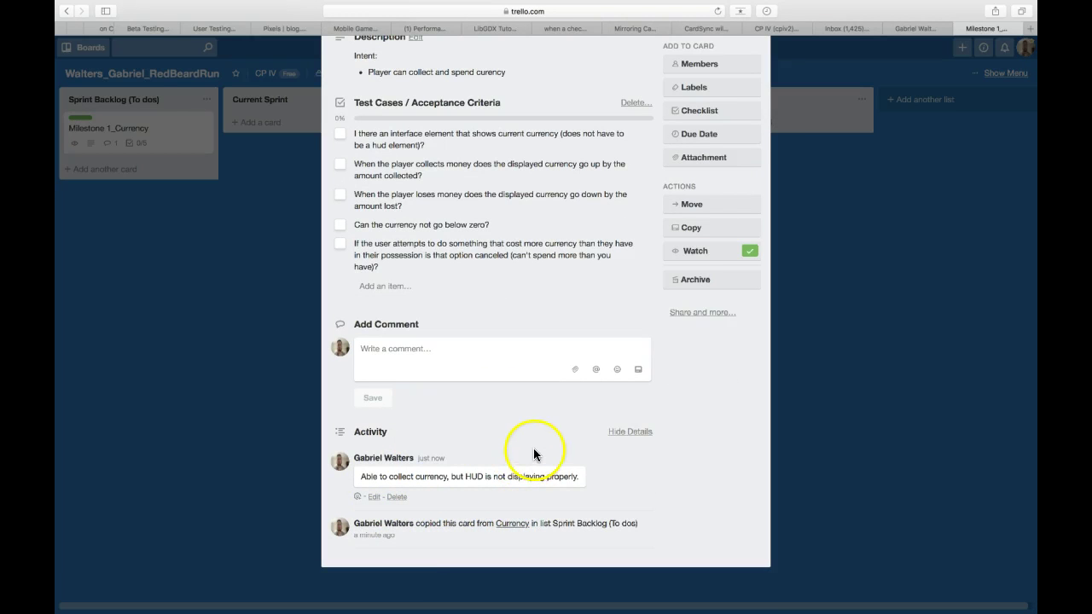
{"action": "scroll", "coordinate": [524, 414], "scroll_direction": "up", "scroll_amount": 1}
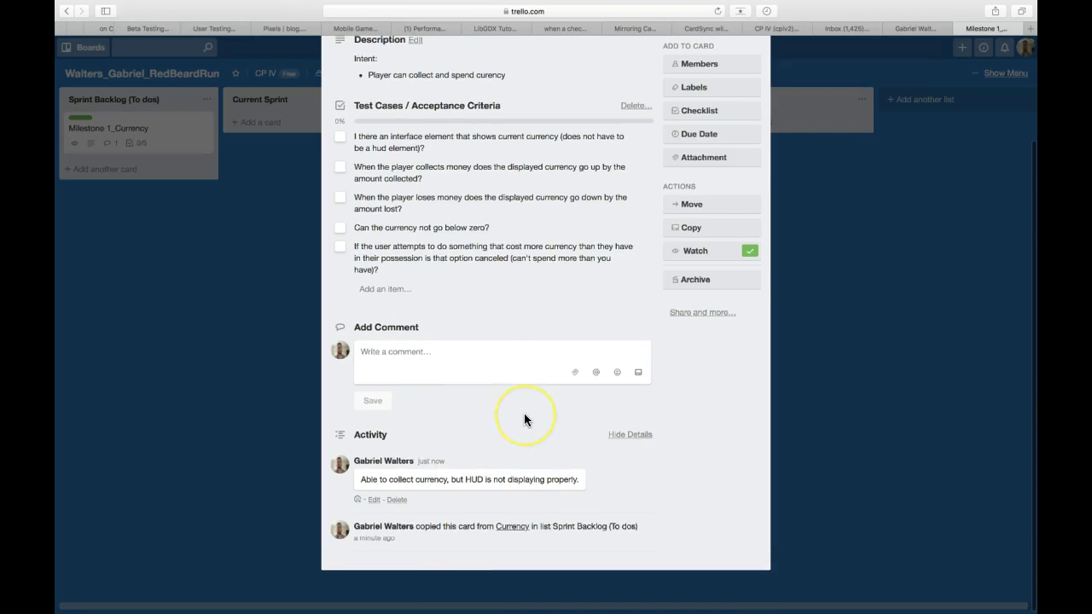
{"action": "scroll", "coordinate": [524, 413], "scroll_direction": "up", "scroll_amount": 3}
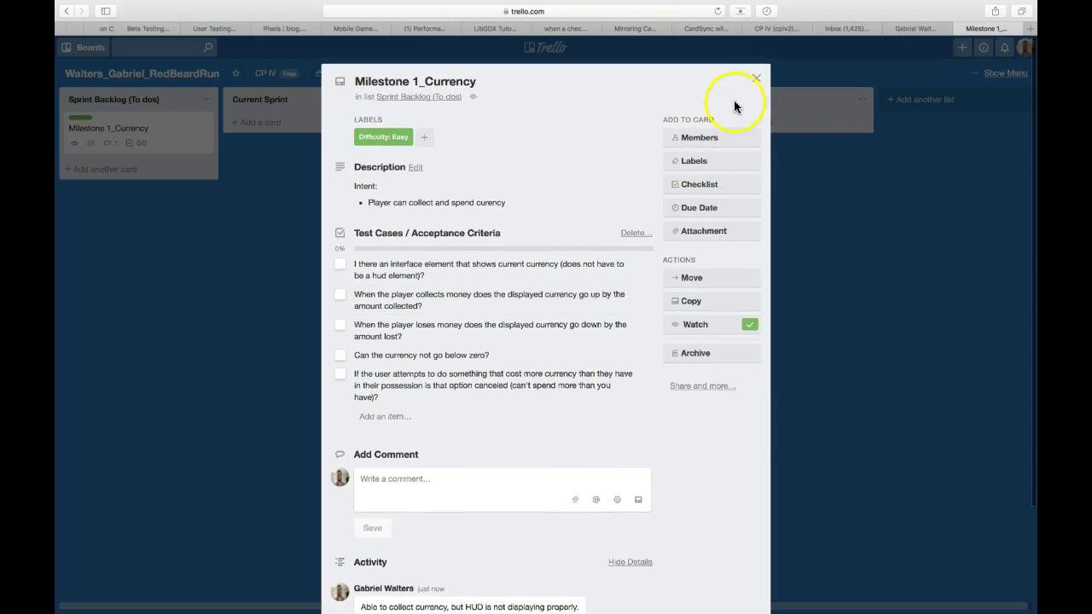
{"action": "left_click", "coordinate": [756, 79]}
{"action": "left_click_drag", "start_coordinate": [154, 146], "coordinate": [312, 143]}
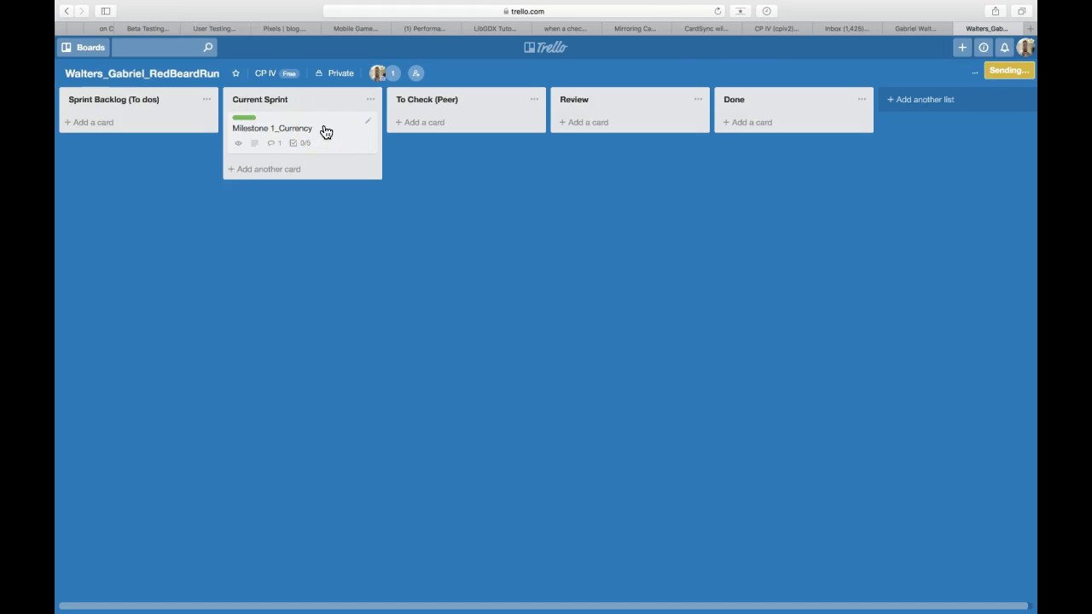
{"action": "left_click_drag", "start_coordinate": [325, 130], "coordinate": [496, 127]}
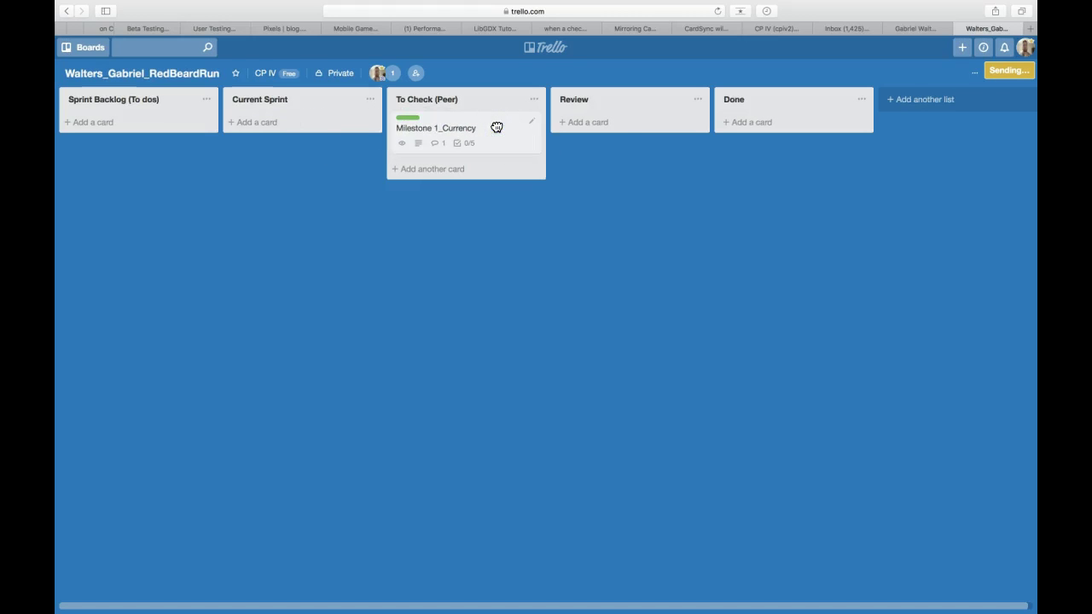
{"action": "left_click", "coordinate": [485, 132]}
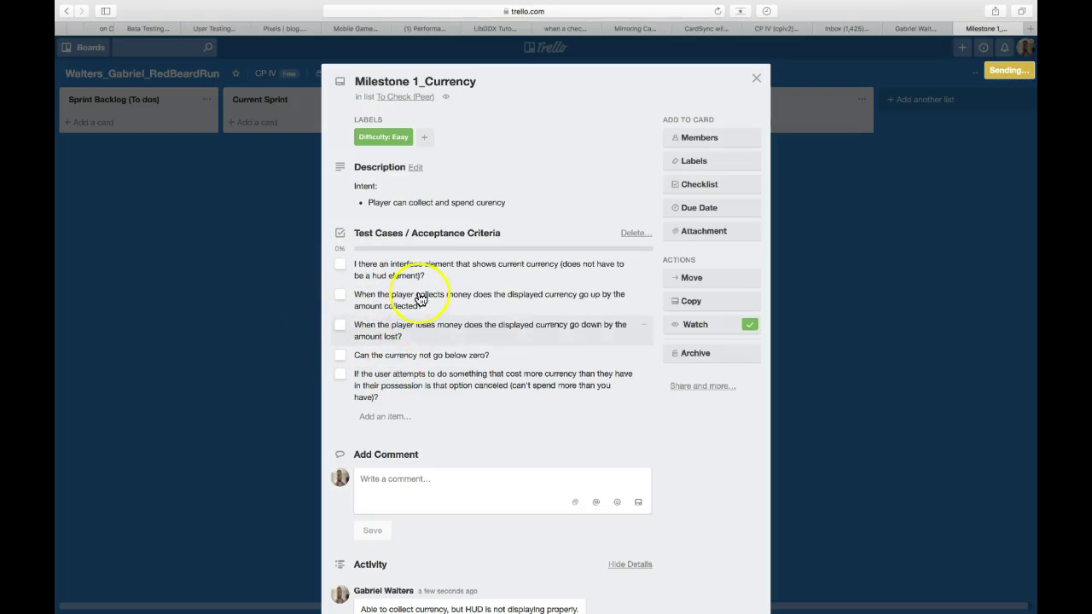
{"action": "left_click", "coordinate": [756, 77]}
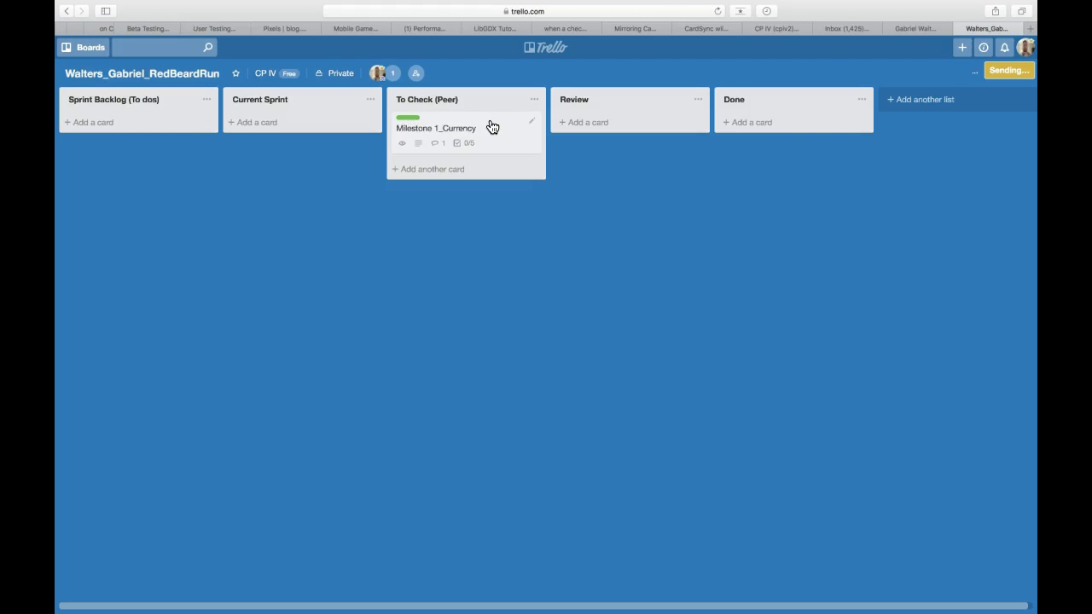
{"action": "left_click", "coordinate": [488, 135]}
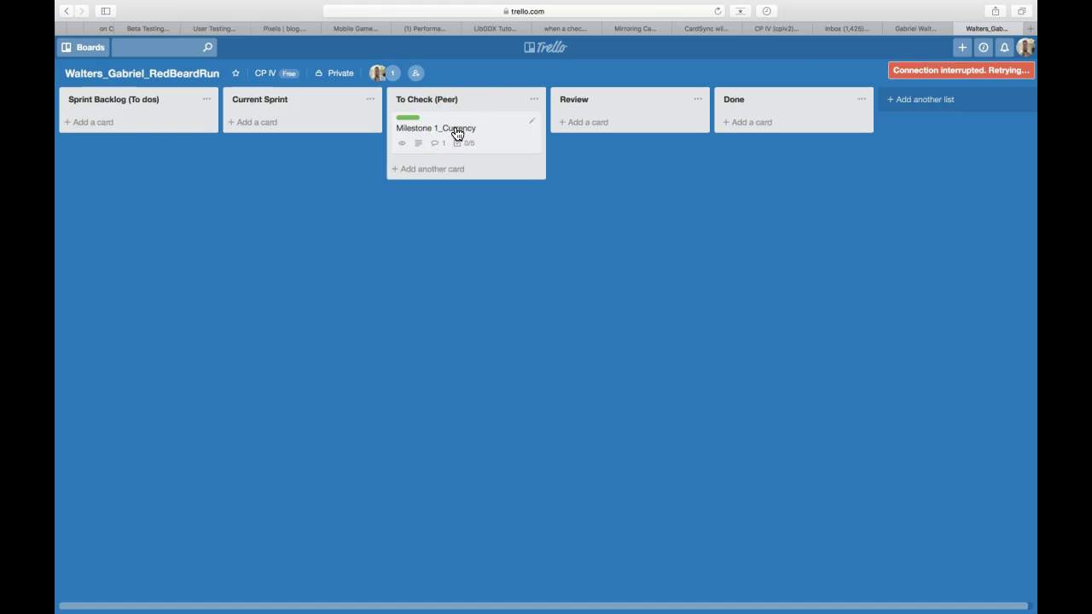
{"action": "left_click", "coordinate": [474, 117]}
- Reopen Milestone 1_Currency and begin the comment 'HUD is displaying correctly. Can only coll…'
{"action": "left_click", "coordinate": [466, 128]}
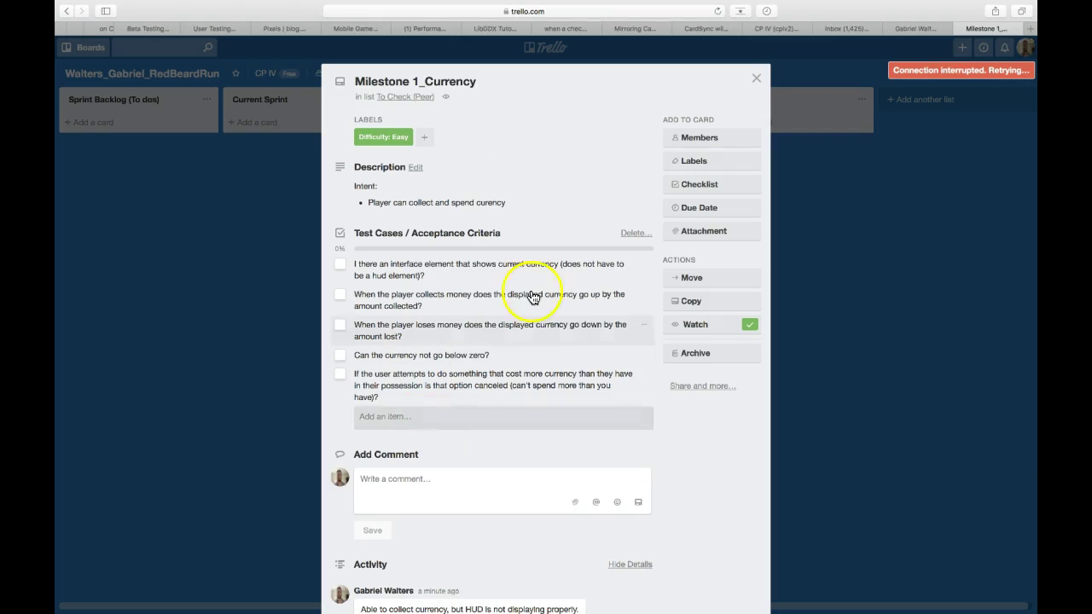
{"action": "left_click", "coordinate": [757, 80]}
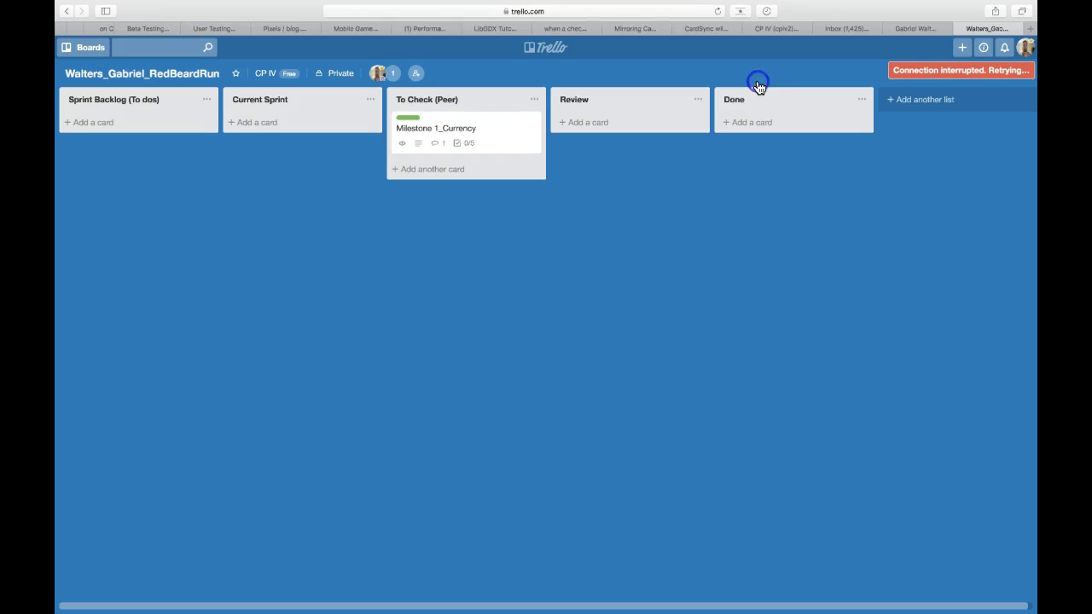
{"action": "left_click", "coordinate": [480, 135]}
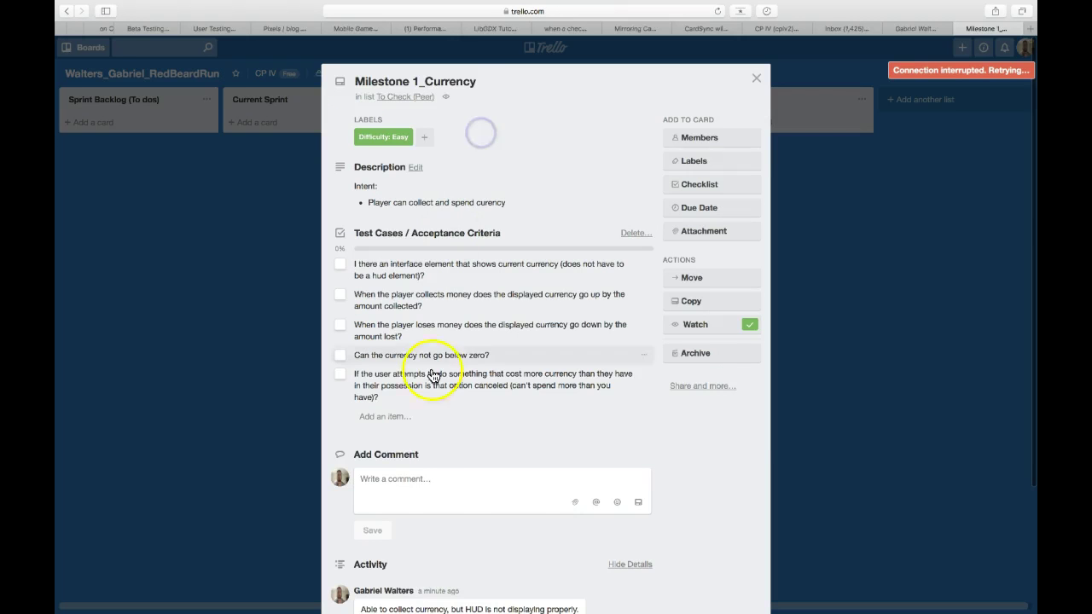
{"action": "left_click", "coordinate": [411, 482]}
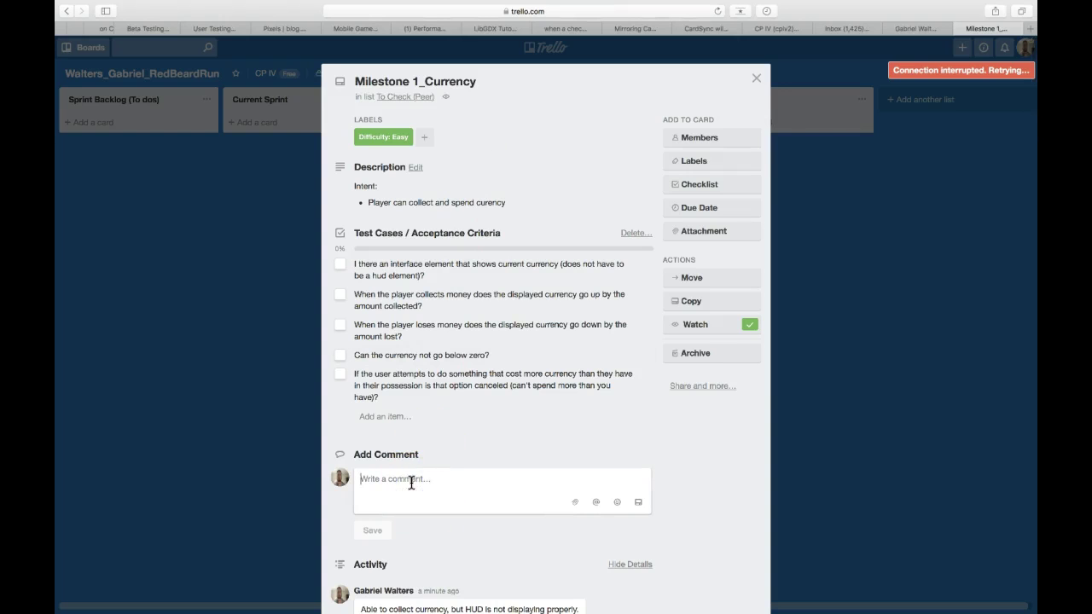
{"action": "left_click", "coordinate": [757, 79]}
{"action": "left_click", "coordinate": [494, 131]}
{"action": "type", "text": "HUD is disp"}
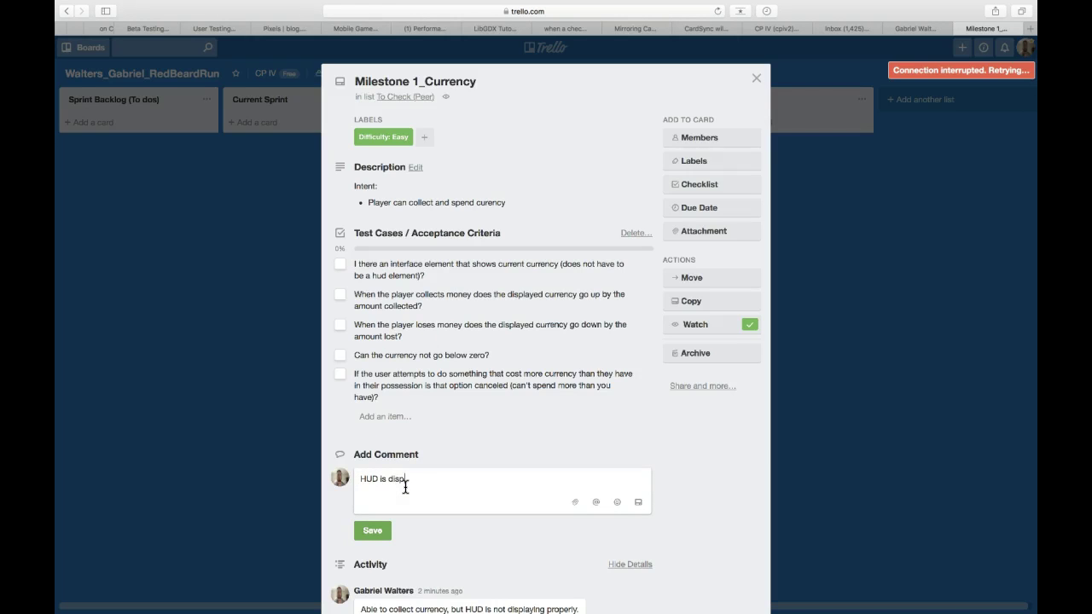
{"action": "type", "text": "laying correctly"}
{"action": "type", "text": ". "}
{"action": "type", "text": " Can only "}
{"action": "type", "text": "coll"}
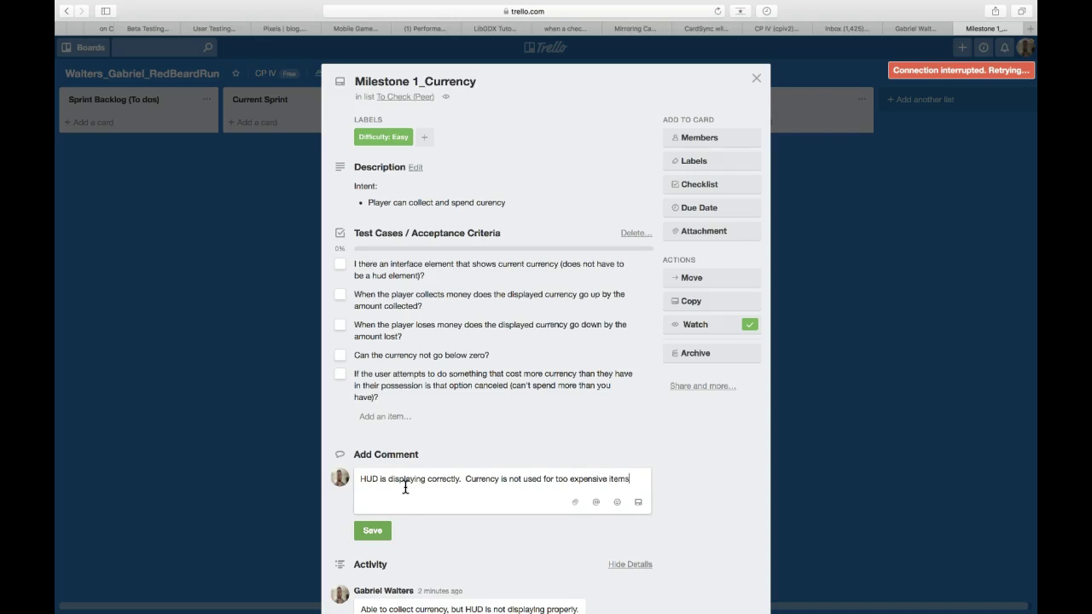
- Tick the first, second, third and fifth acceptance criteria on Milestone 1_Currency as passed
{"action": "left_click", "coordinate": [339, 264]}
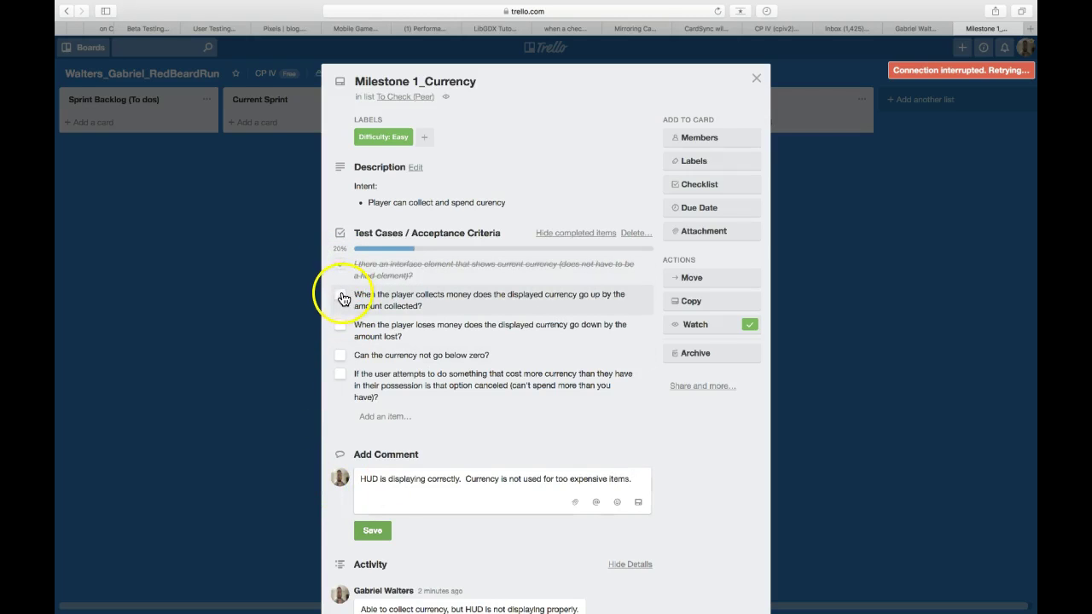
{"action": "left_click", "coordinate": [341, 299]}
{"action": "left_click", "coordinate": [341, 327]}
{"action": "left_click", "coordinate": [340, 372]}
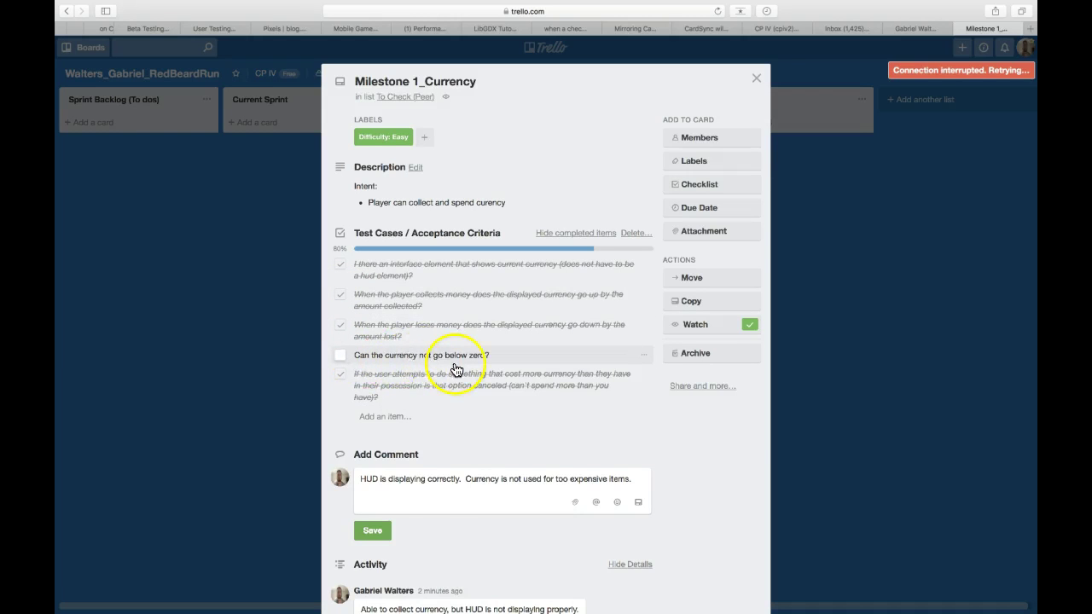
- Post the comment that the HUD displays correctly and tick the below-zero currency criterion
{"action": "left_click", "coordinate": [371, 531]}
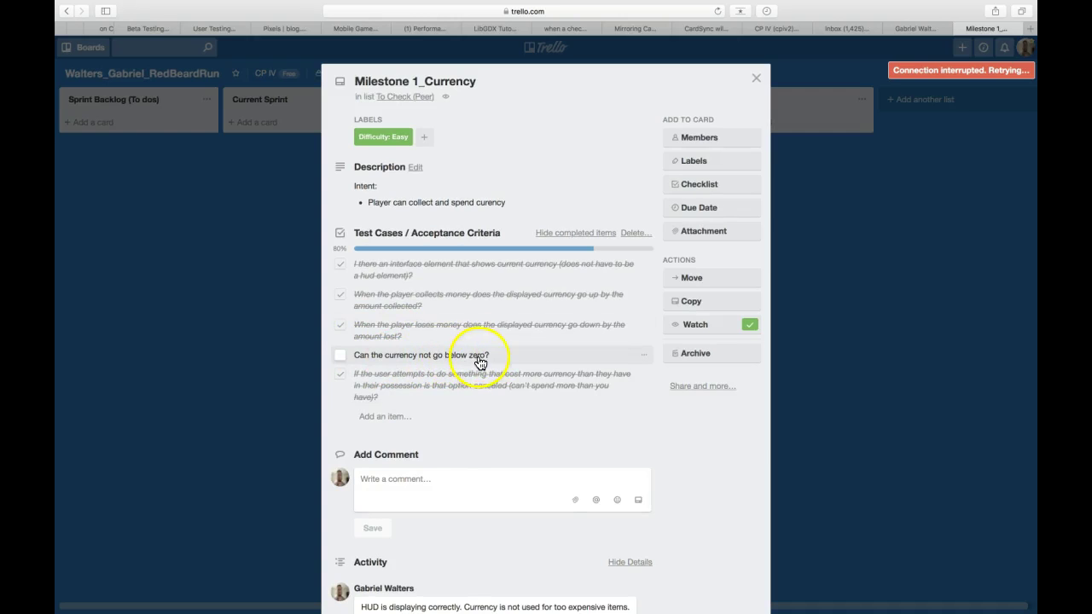
{"action": "left_click", "coordinate": [416, 487]}
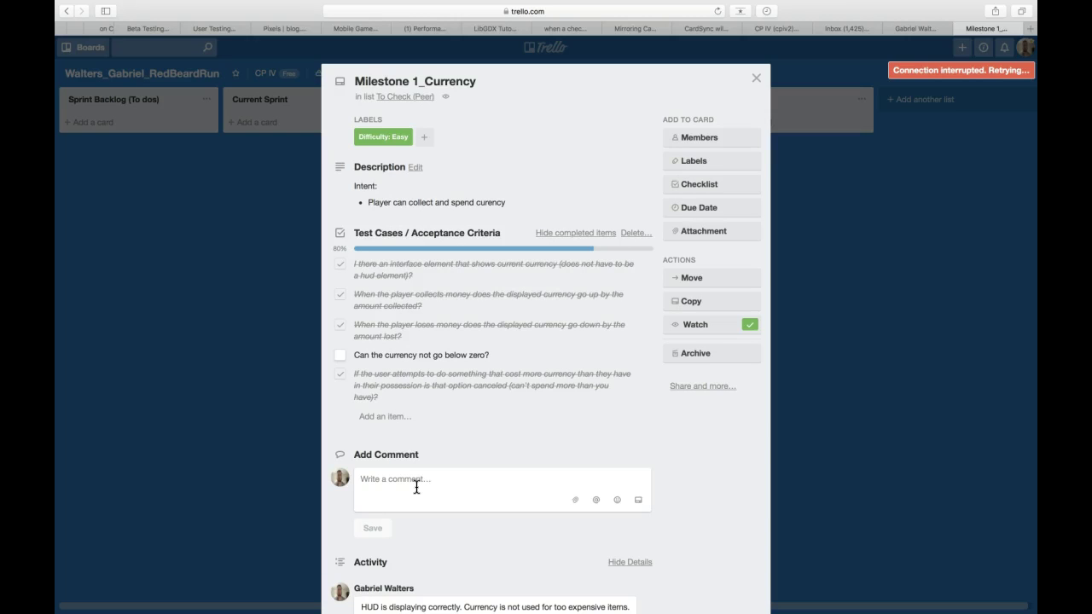
{"action": "left_click", "coordinate": [416, 487]}
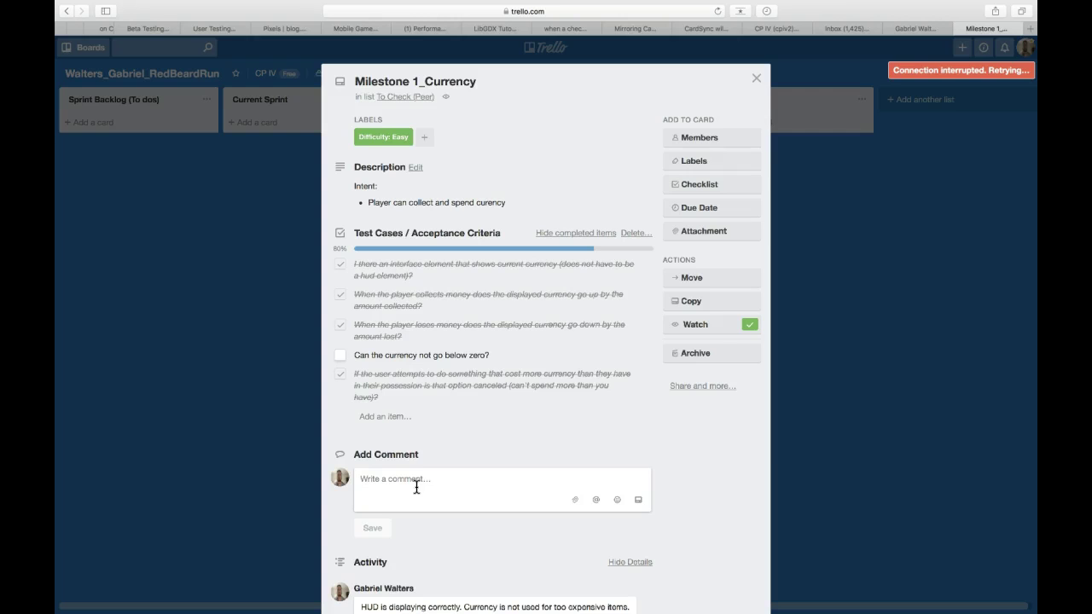
{"action": "left_click", "coordinate": [339, 358]}
- Move Milestone 1_Currency into the Review list and confirm all five criteria are checked
{"action": "left_click", "coordinate": [758, 78]}
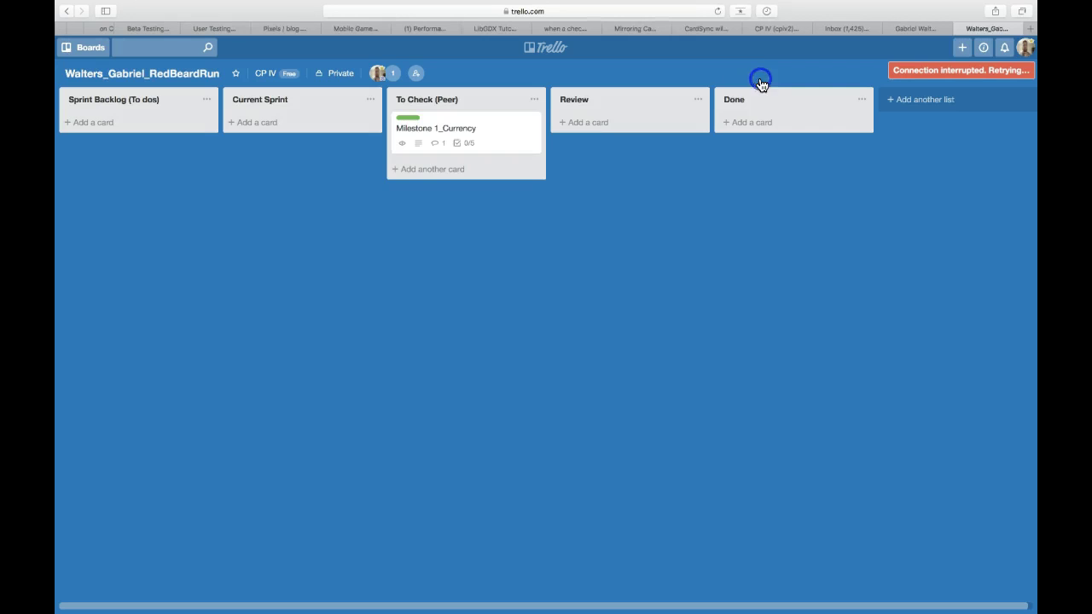
{"action": "left_click_drag", "start_coordinate": [475, 133], "coordinate": [616, 137]}
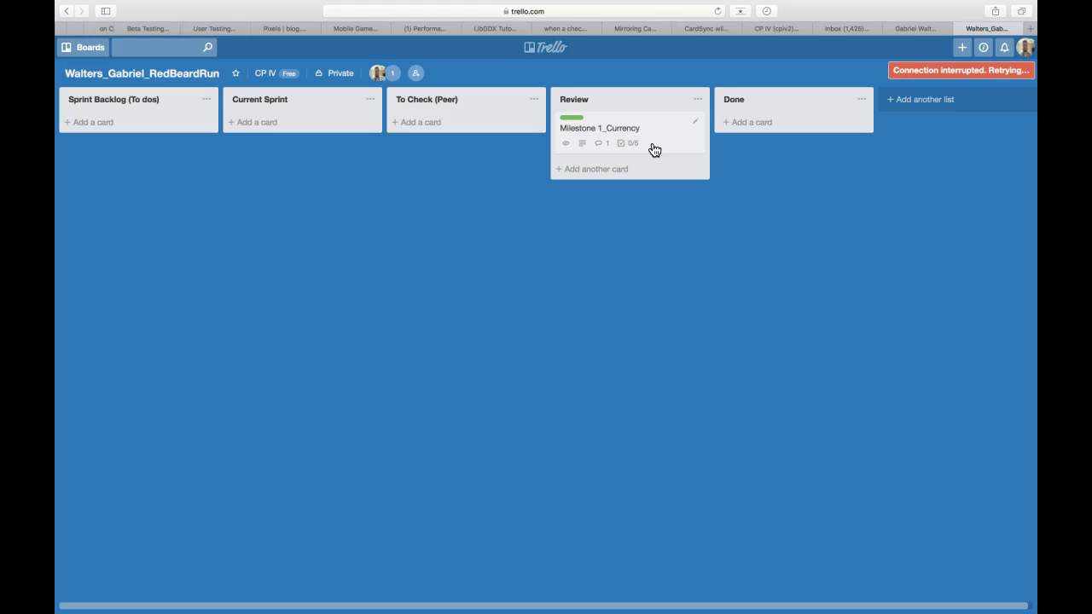
{"action": "left_click", "coordinate": [654, 150]}
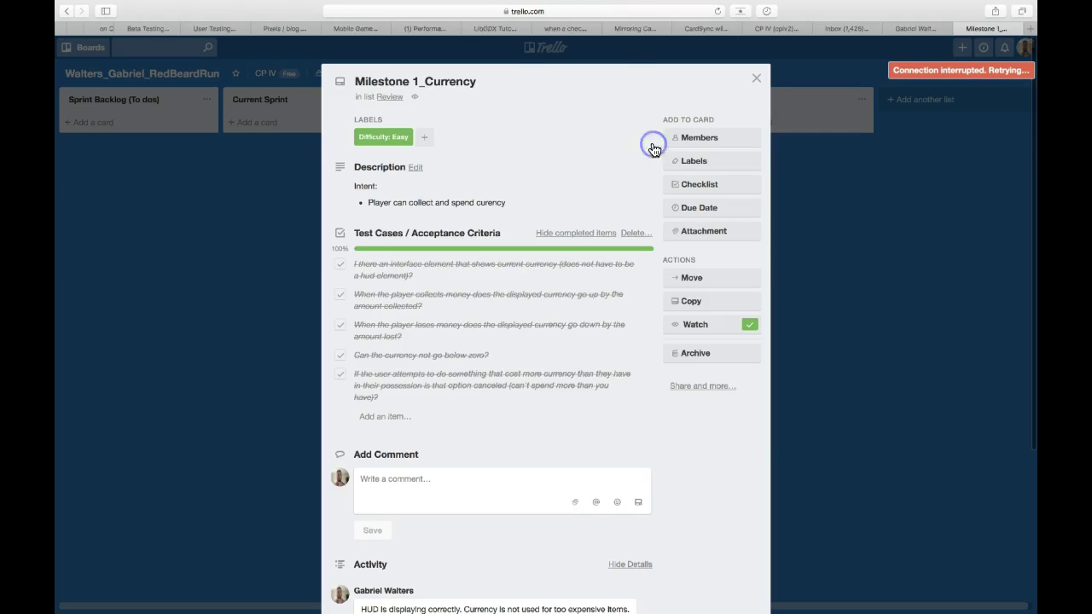
{"action": "left_click", "coordinate": [341, 266]}
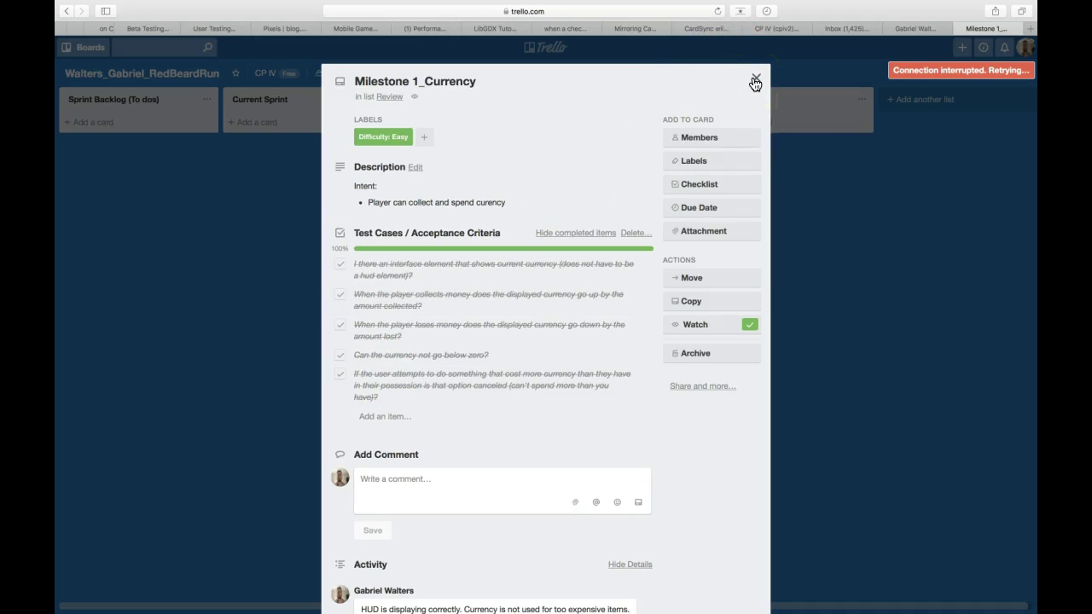
{"action": "left_click", "coordinate": [755, 80]}
{"action": "left_click", "coordinate": [642, 149]}
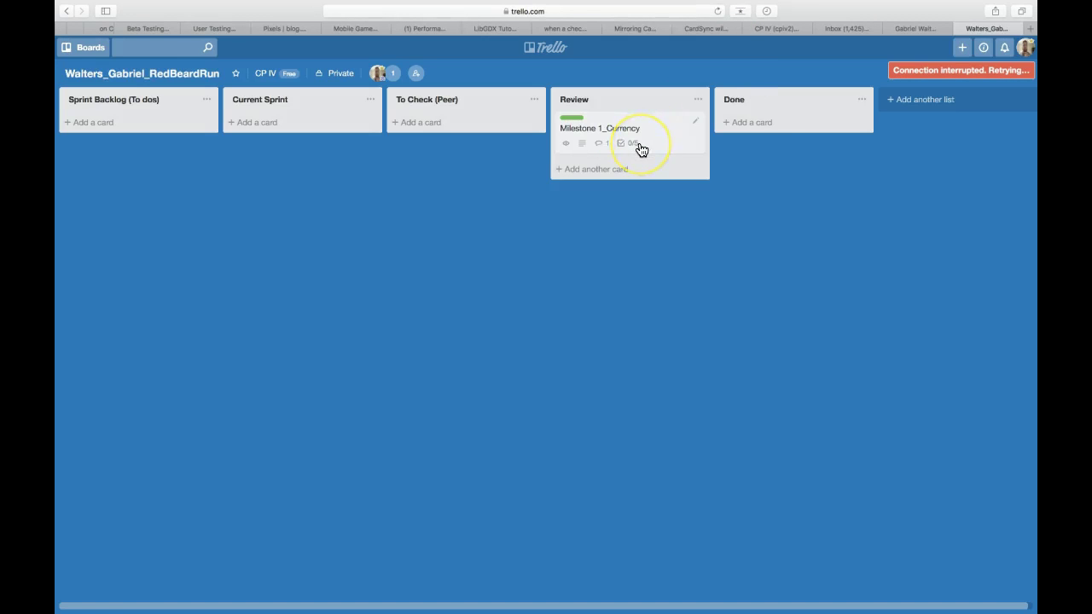
- Drag Milestone 1_Currency from Review to Done and verify its checklist shows 100%
{"action": "left_click", "coordinate": [639, 129]}
{"action": "left_click_drag", "start_coordinate": [639, 129], "coordinate": [790, 144]}
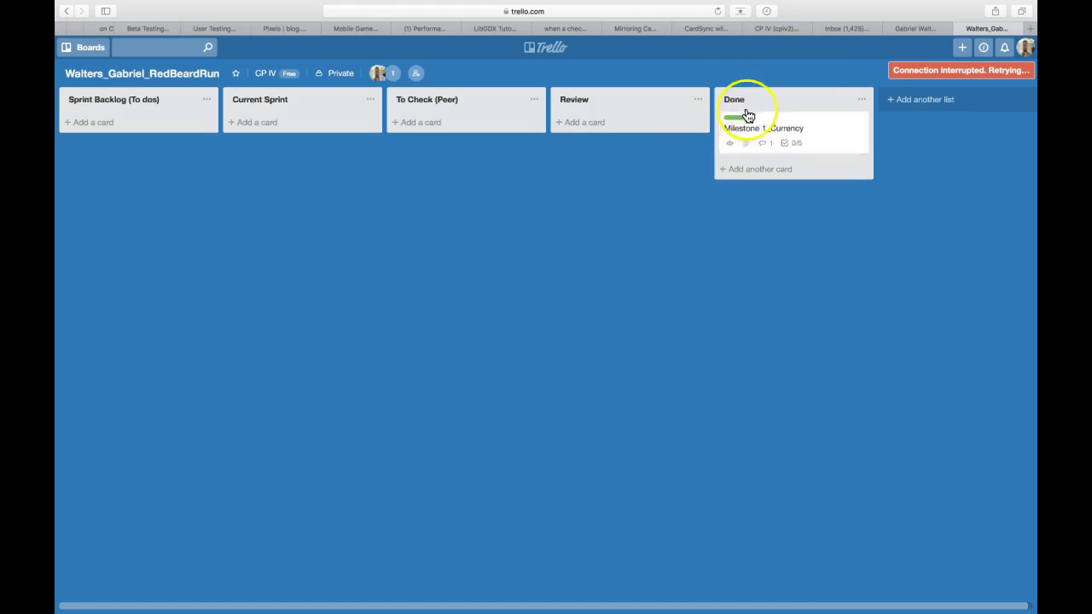
{"action": "left_click", "coordinate": [817, 126]}
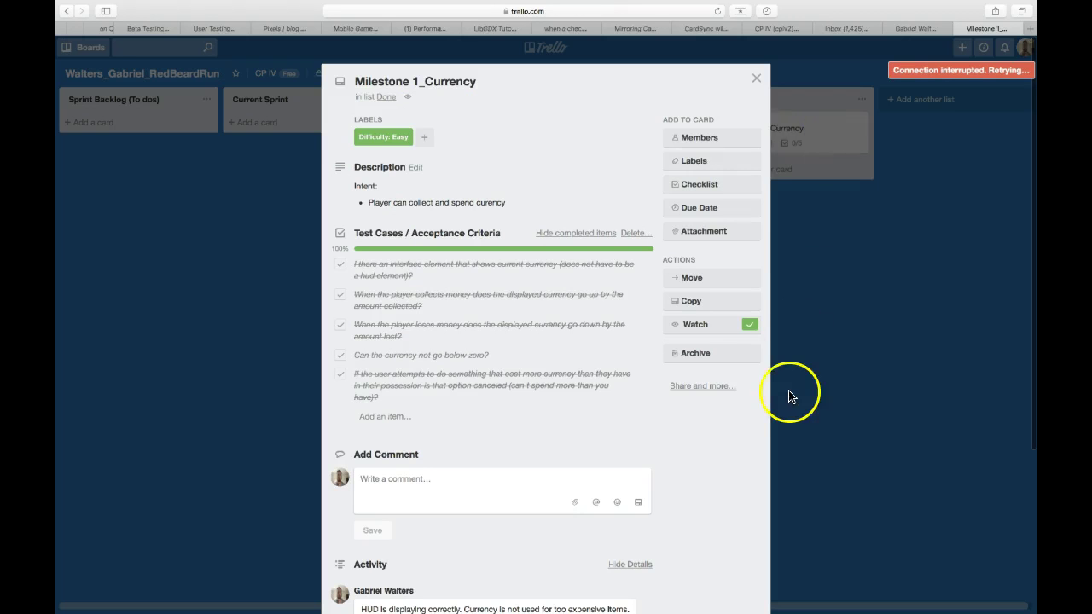
{"action": "left_click", "coordinate": [757, 78]}
- Add a '[BUG] Currency Issue' card to the Current Sprint list
{"action": "left_click", "coordinate": [259, 122]}
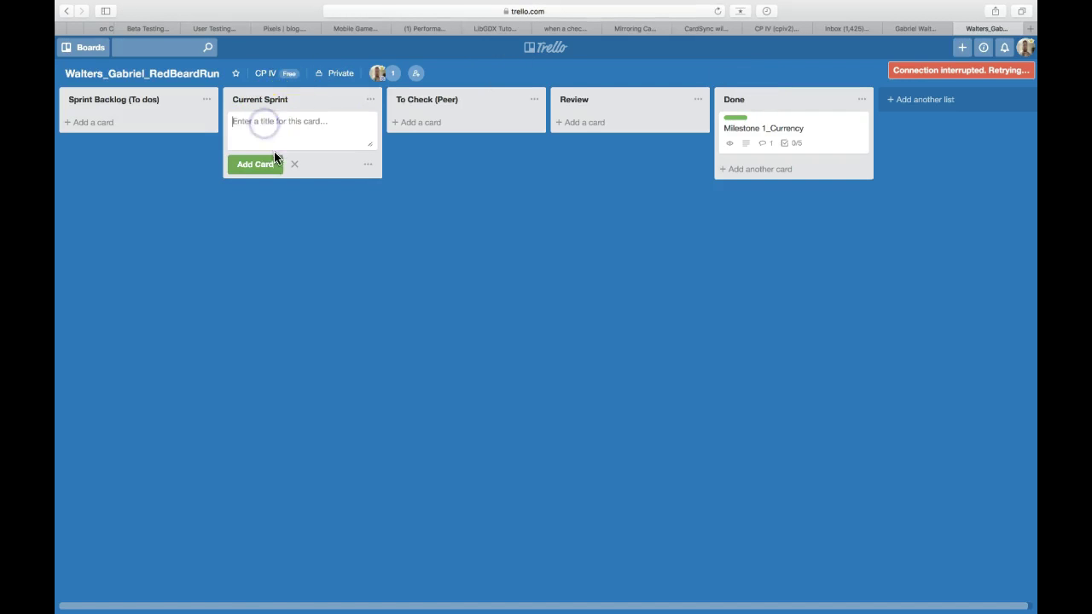
{"action": "type", "text": "("}
{"action": "key", "text": "BackSpace"}
{"action": "type", "text": "[BUG] Currency Issue"}
{"action": "left_click", "coordinate": [255, 164]}
- Give the bug card the description 'Currency can go below zero.'
{"action": "left_click", "coordinate": [295, 128]}
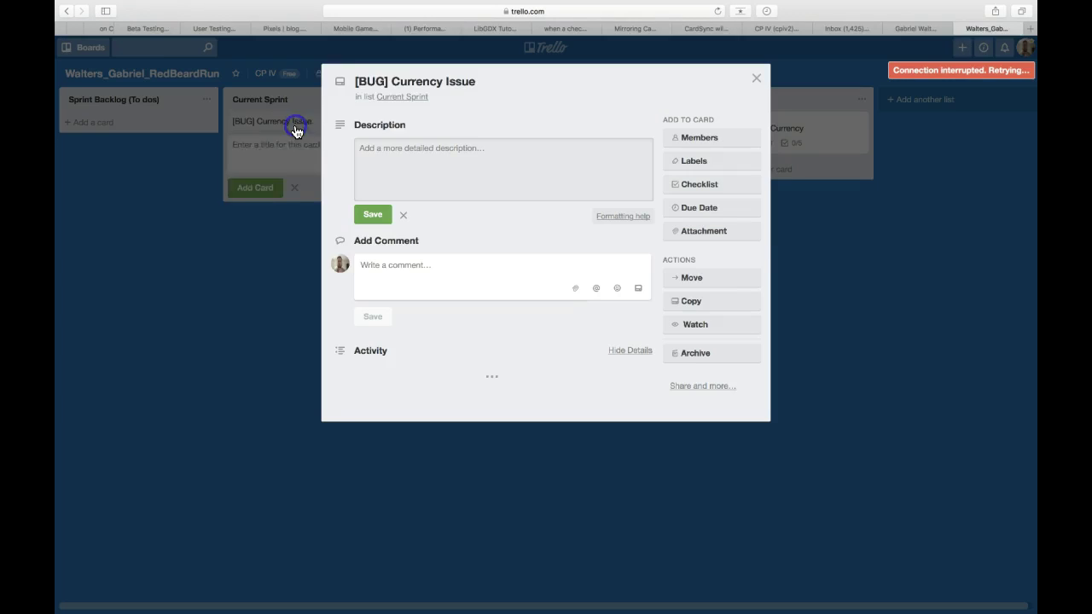
{"action": "left_click", "coordinate": [402, 158]}
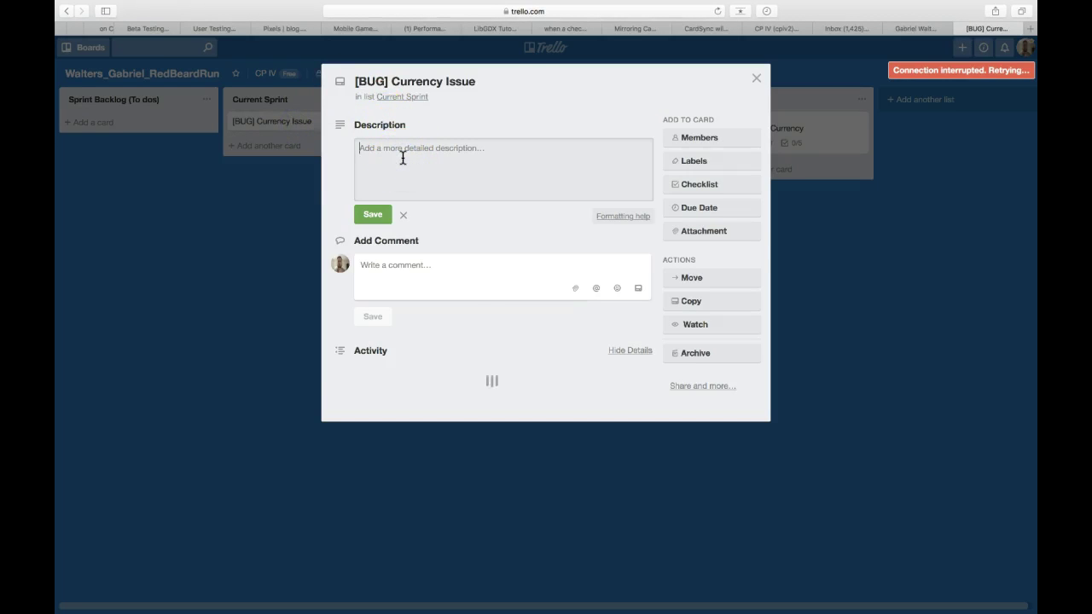
{"action": "type", "text": "Currency can"}
{"action": "left_click", "coordinate": [379, 214]}
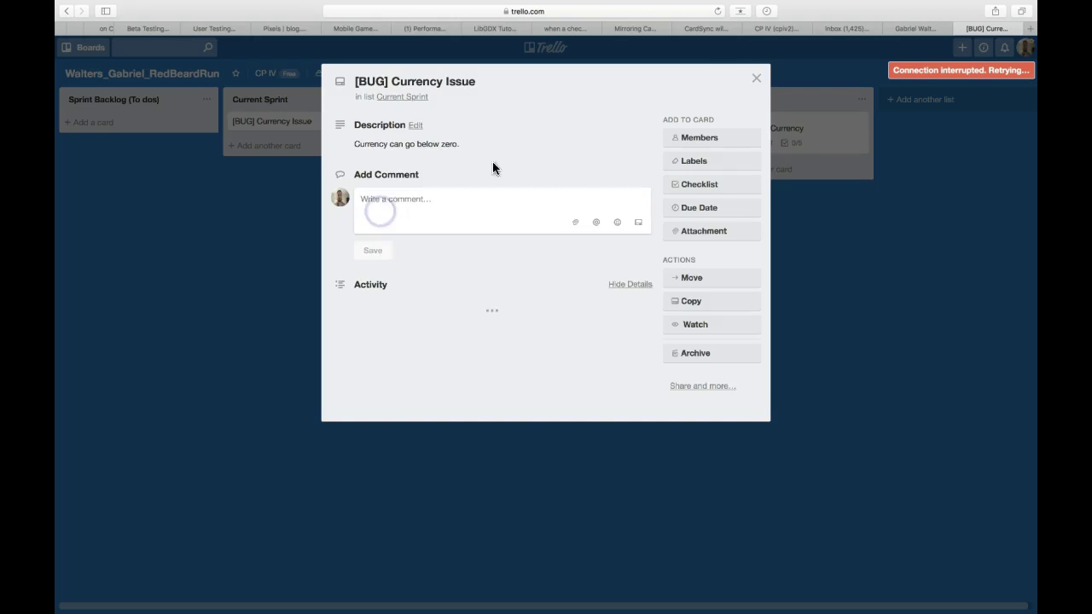
{"action": "left_click", "coordinate": [756, 78]}
{"action": "left_click", "coordinate": [785, 137]}
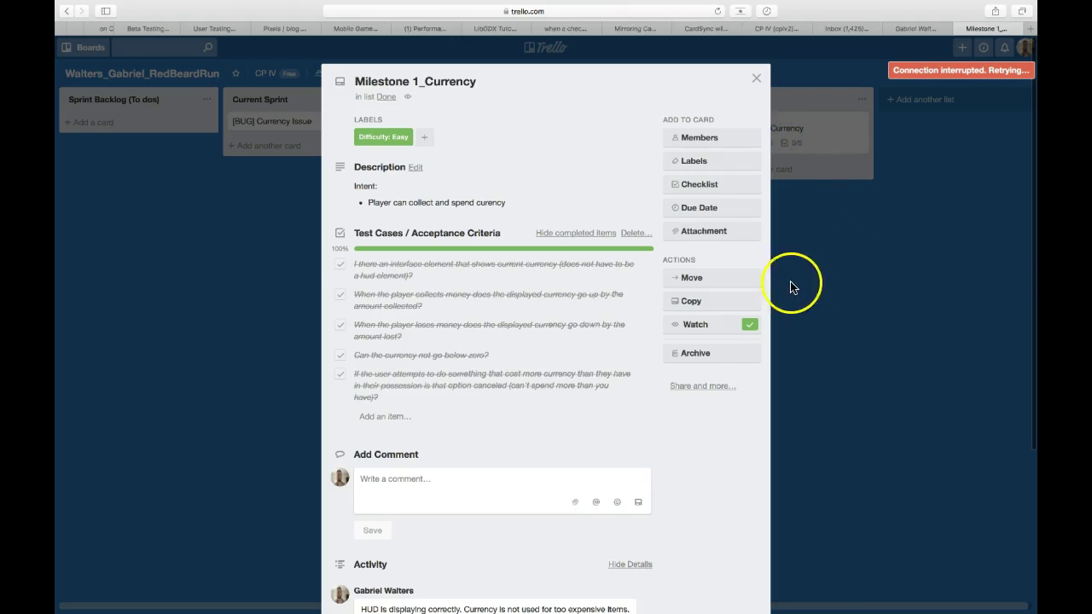
- Copy the Milestone 1_Currency card's link and close the card
{"action": "left_click", "coordinate": [696, 387]}
{"action": "key", "text": "super+c"}
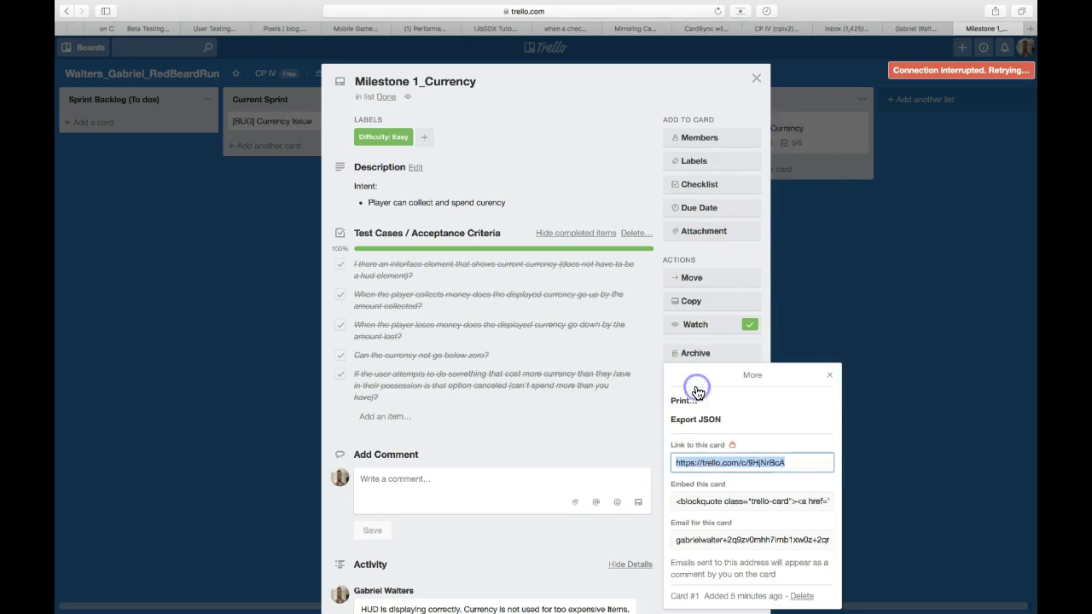
{"action": "left_click", "coordinate": [828, 378]}
{"action": "left_click", "coordinate": [755, 79]}
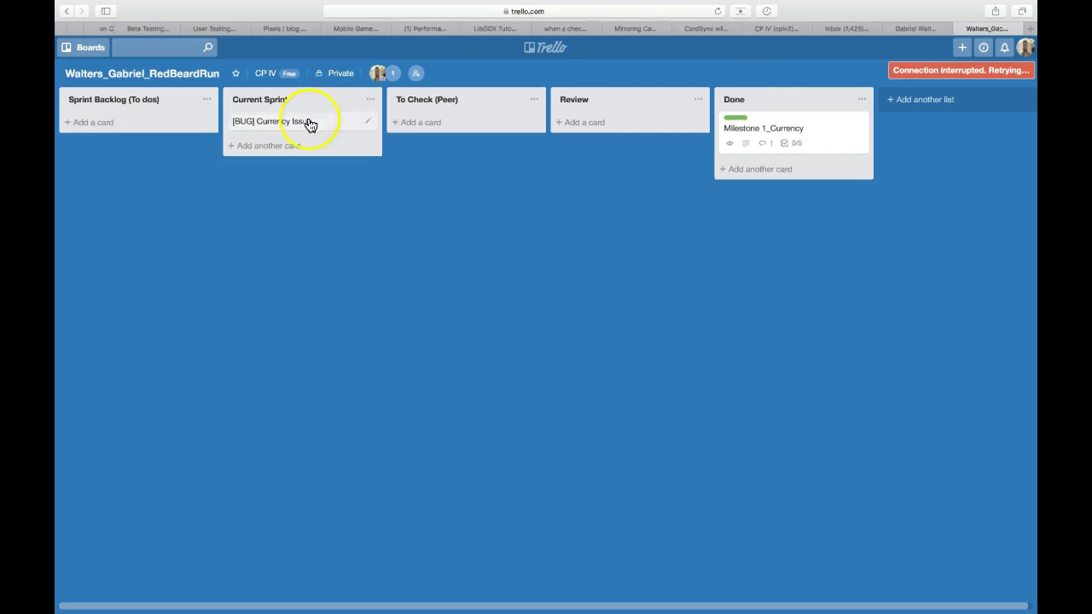
- Try attaching the Milestone link to the [BUG] Currency Issue card, then reload the stalled page
{"action": "left_click", "coordinate": [310, 125]}
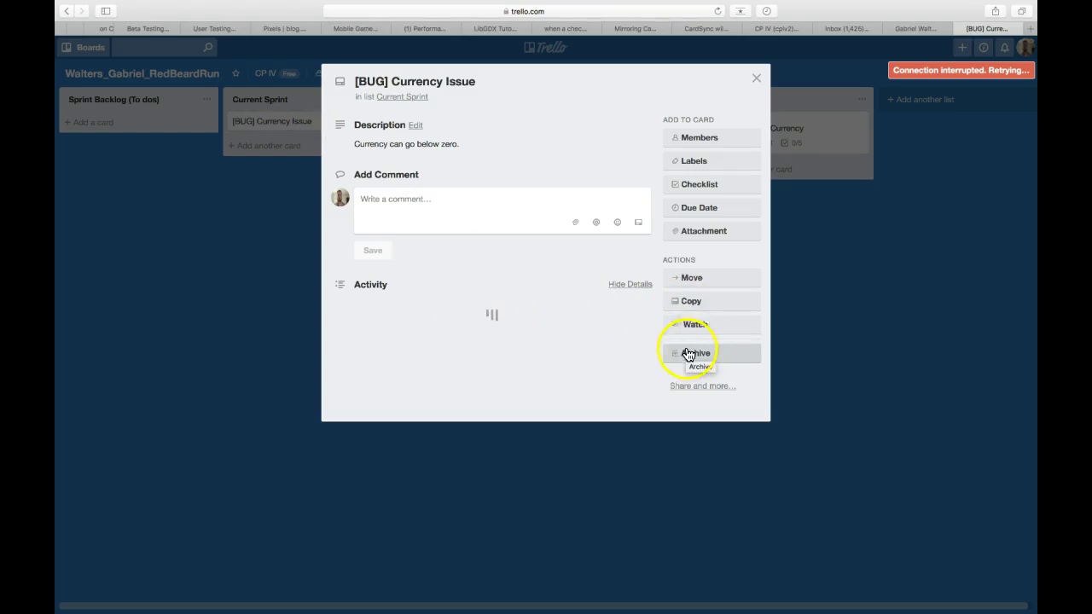
{"action": "left_click", "coordinate": [692, 236]}
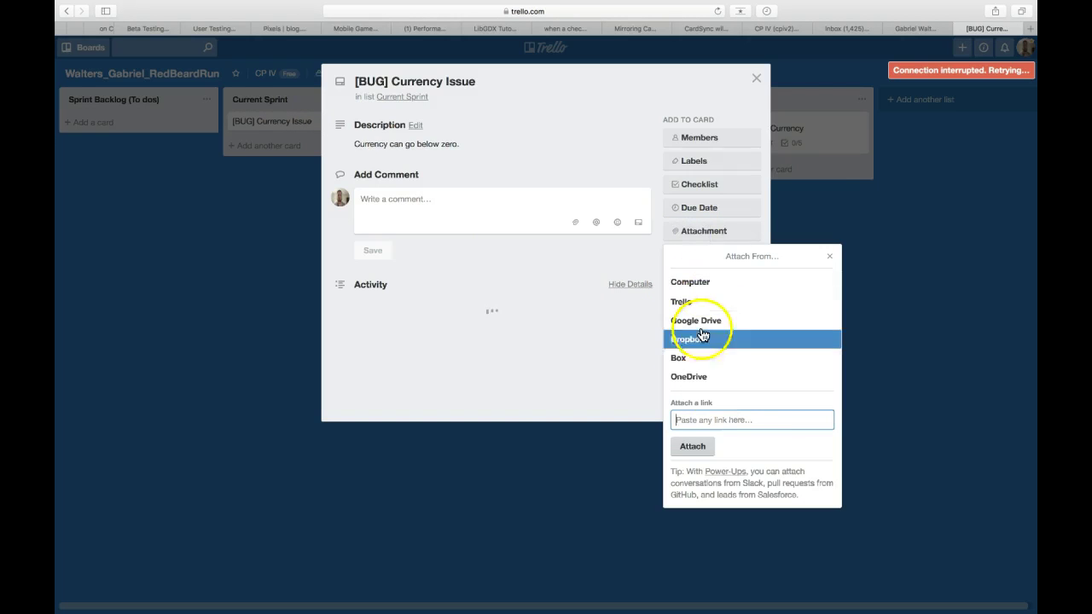
{"action": "key", "text": "super+v"}
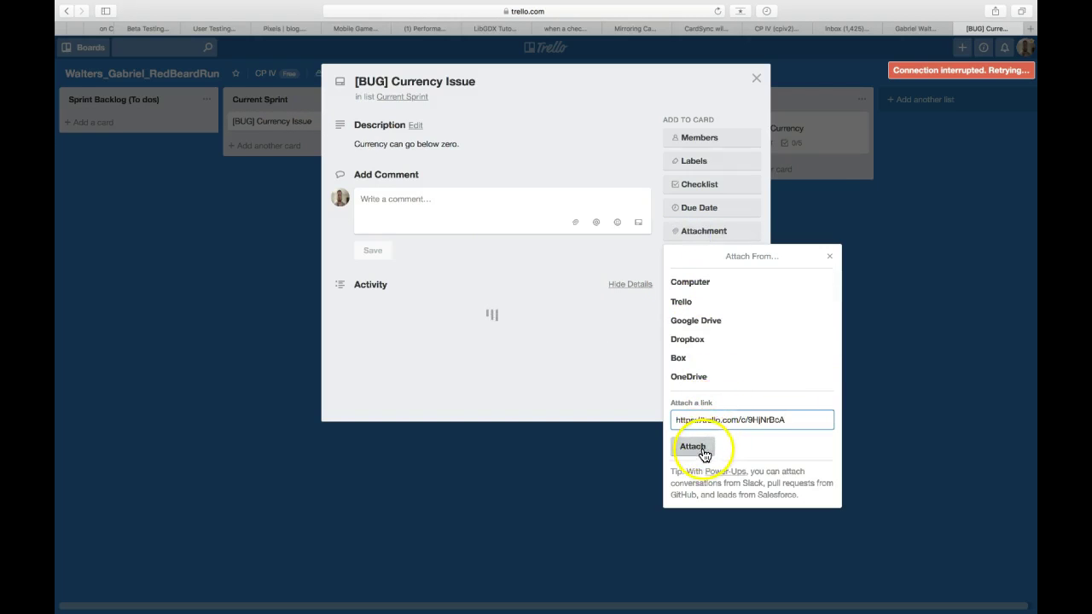
{"action": "left_click", "coordinate": [699, 448]}
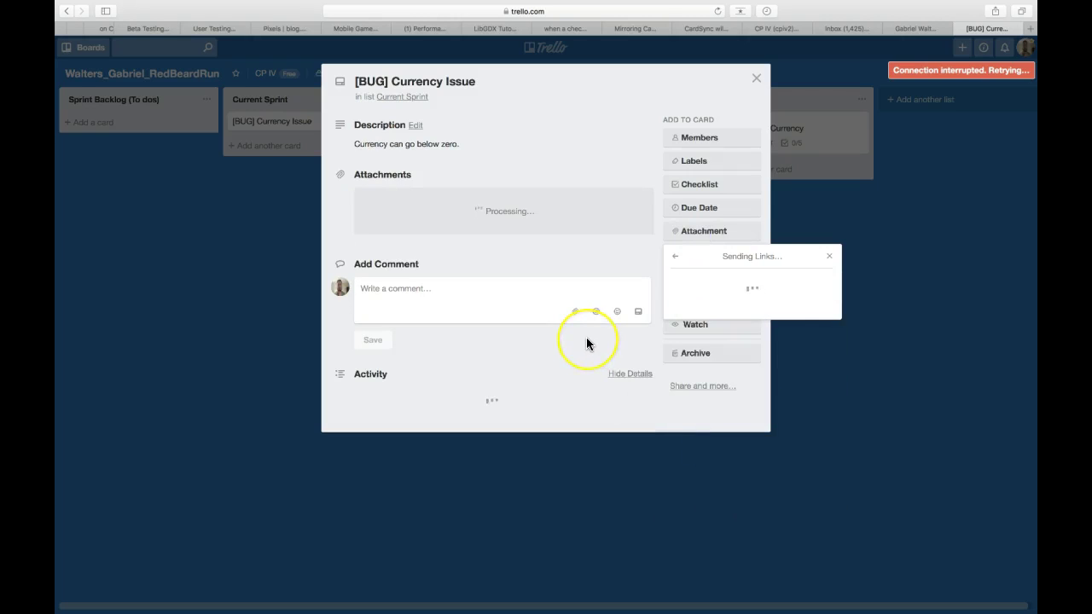
{"action": "left_click", "coordinate": [715, 15]}
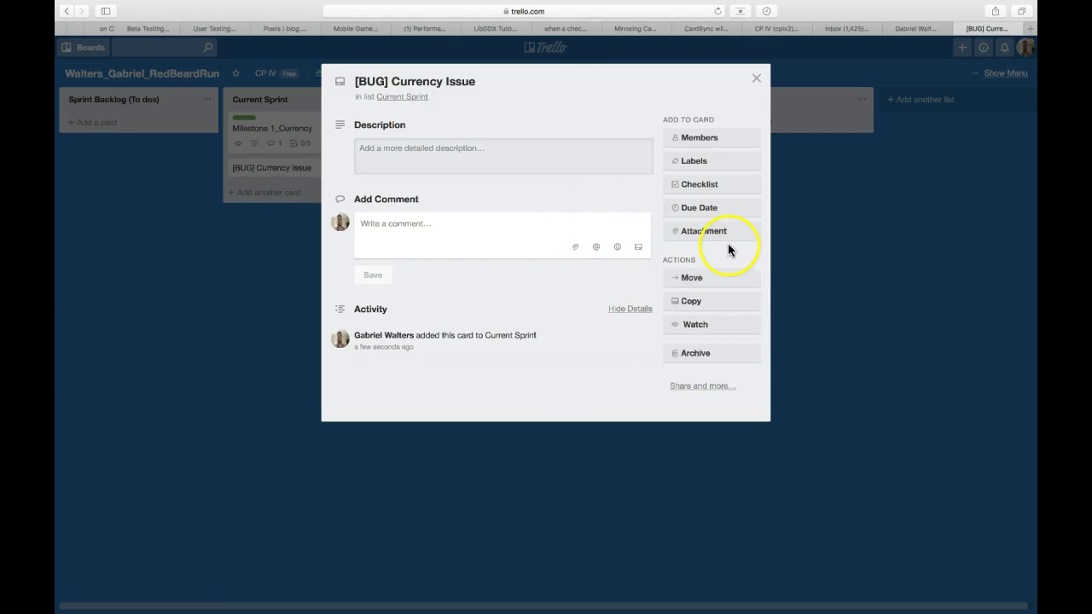
- Attach the Milestone 1_Currency card link to the [BUG] Currency Issue card
{"action": "left_click", "coordinate": [700, 233]}
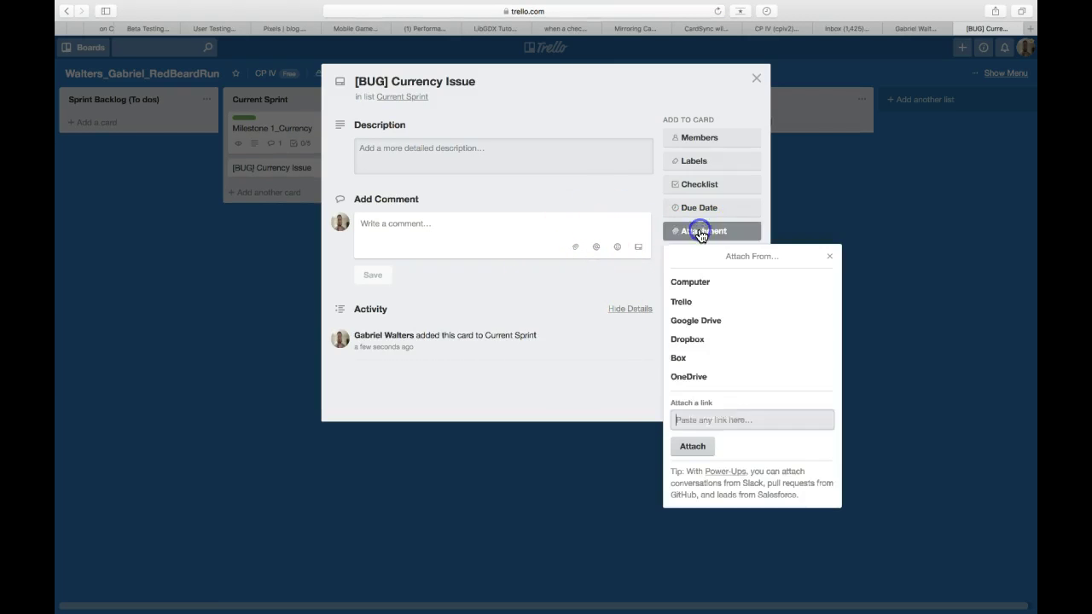
{"action": "key", "text": "super+v"}
{"action": "left_click", "coordinate": [692, 446]}
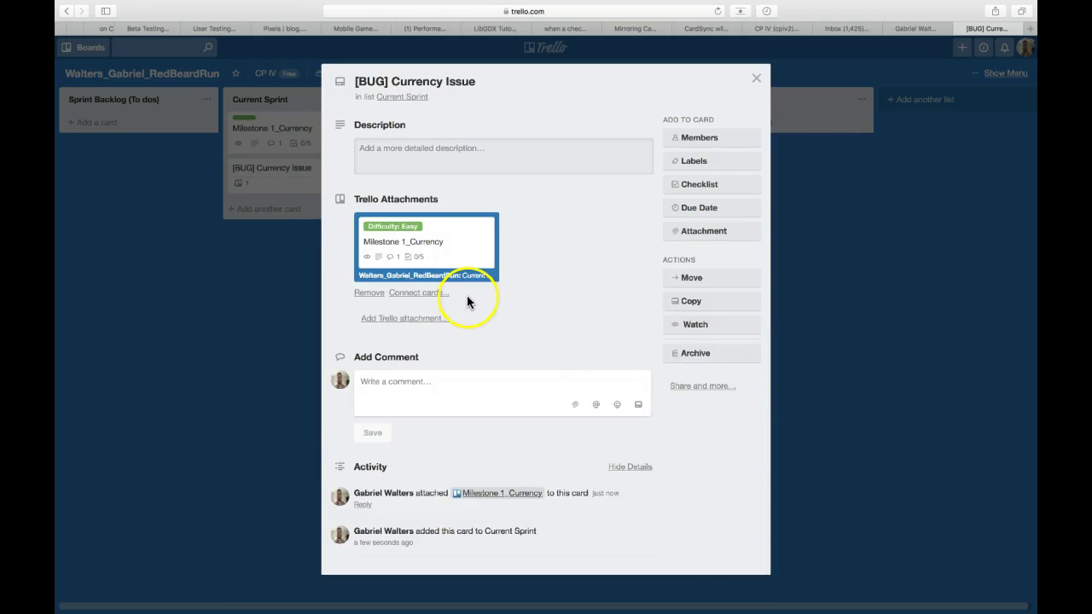
- Relate both cards to each other and drag Milestone 1_Currency into Done
{"action": "left_click", "coordinate": [415, 295]}
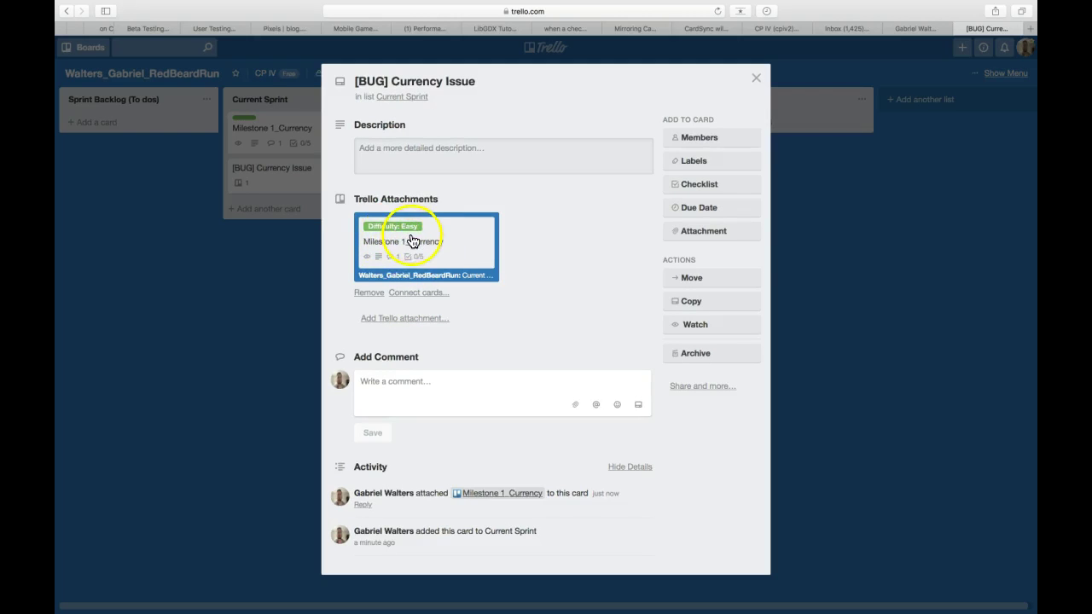
{"action": "left_click", "coordinate": [410, 293]}
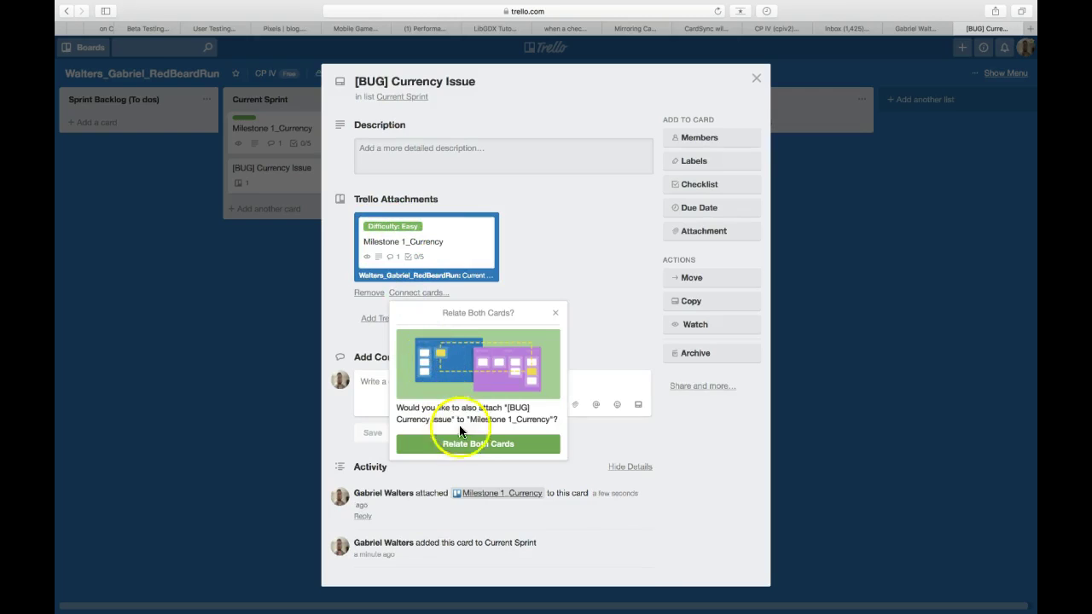
{"action": "left_click", "coordinate": [477, 444]}
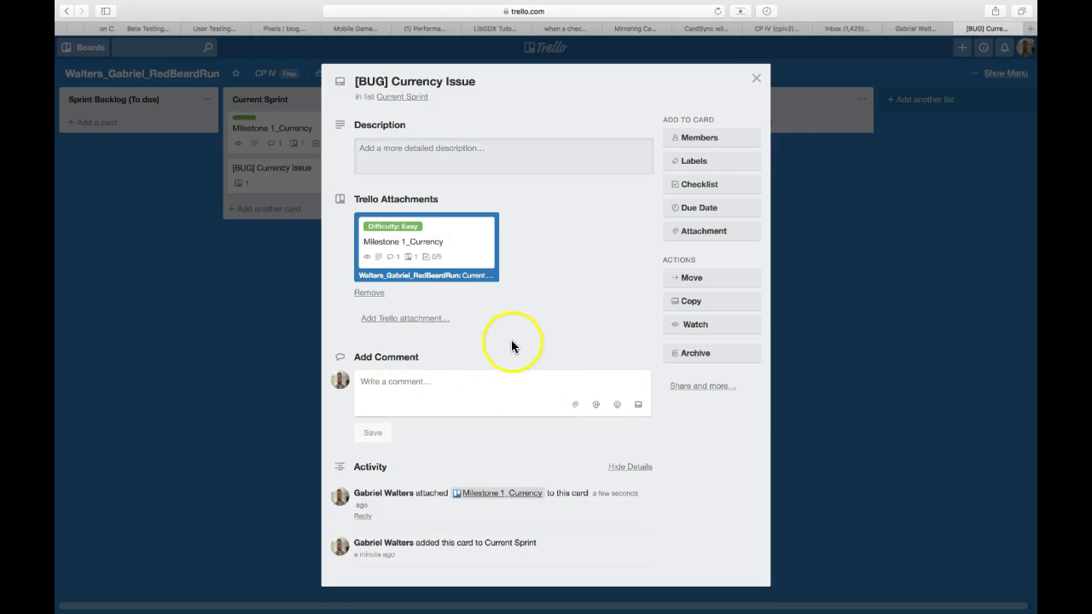
{"action": "left_click", "coordinate": [756, 81]}
{"action": "left_click_drag", "start_coordinate": [312, 149], "coordinate": [776, 133]}
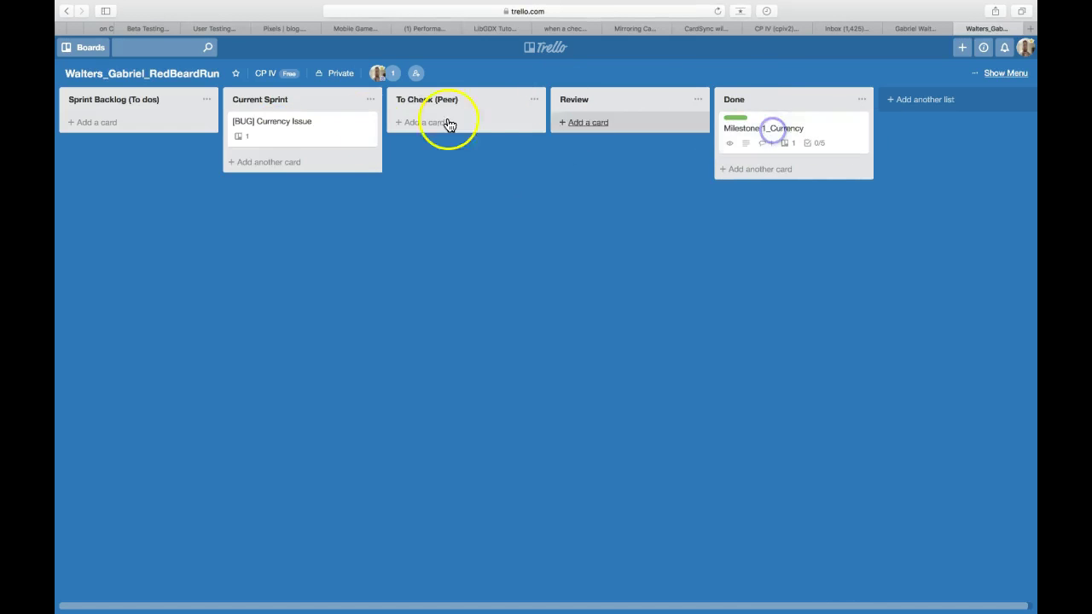
- Open the [BUG] Currency Issue card and its attached Milestone 1_Currency card to check the link
{"action": "left_click", "coordinate": [298, 124]}
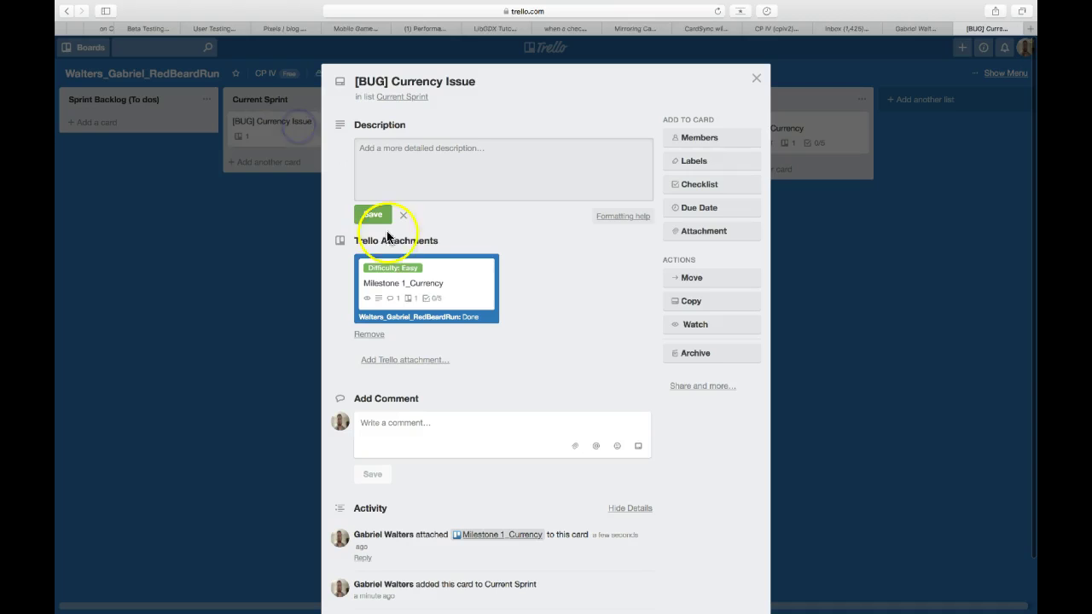
{"action": "left_click", "coordinate": [401, 287]}
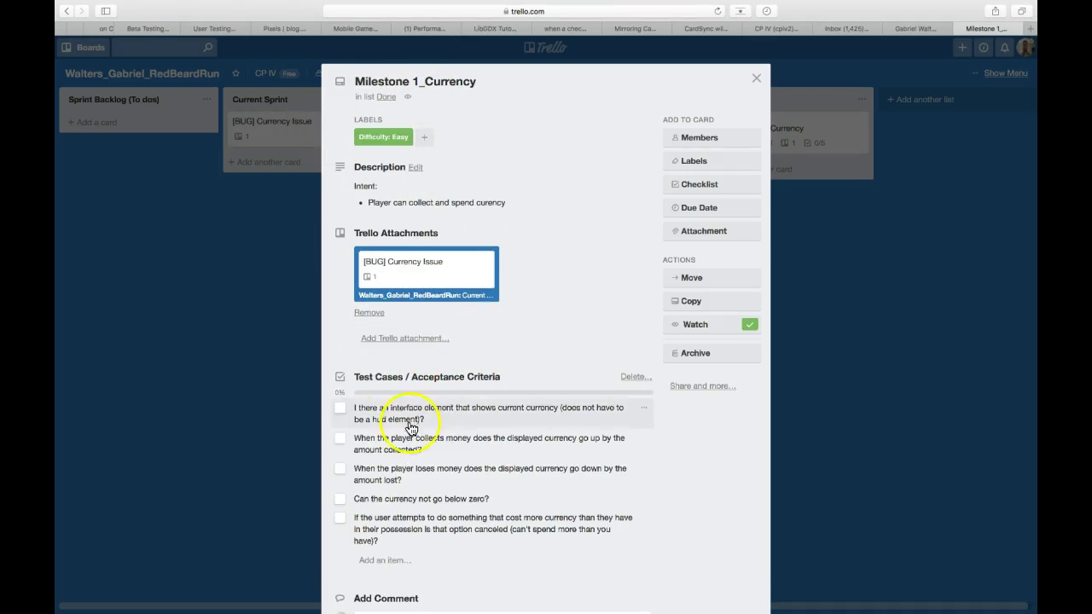
{"action": "scroll", "coordinate": [391, 527], "scroll_direction": "down", "scroll_amount": 3}
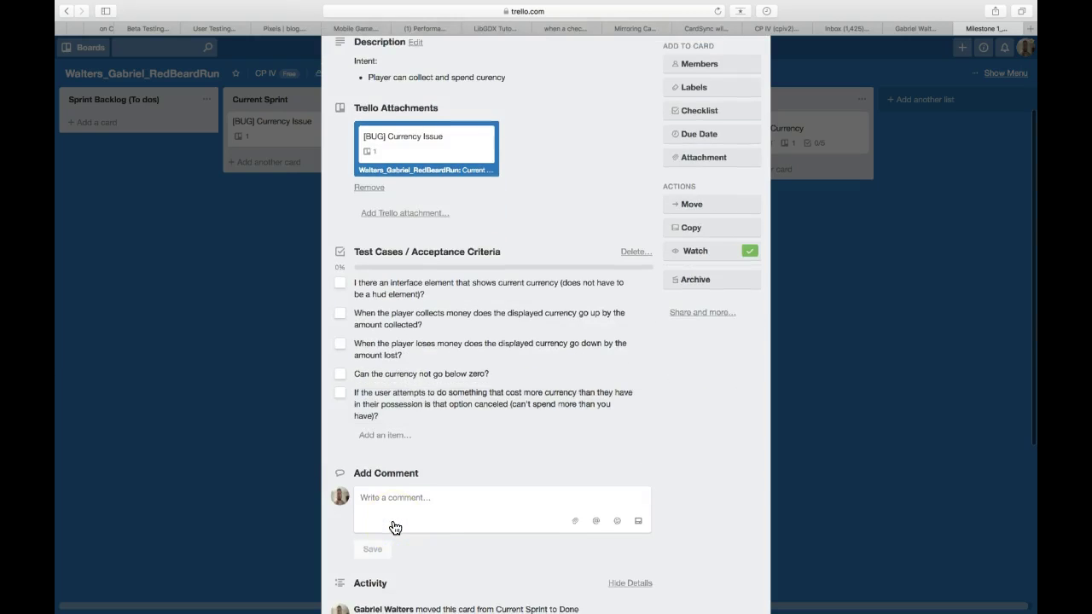
{"action": "scroll", "coordinate": [488, 386], "scroll_direction": "up", "scroll_amount": 3}
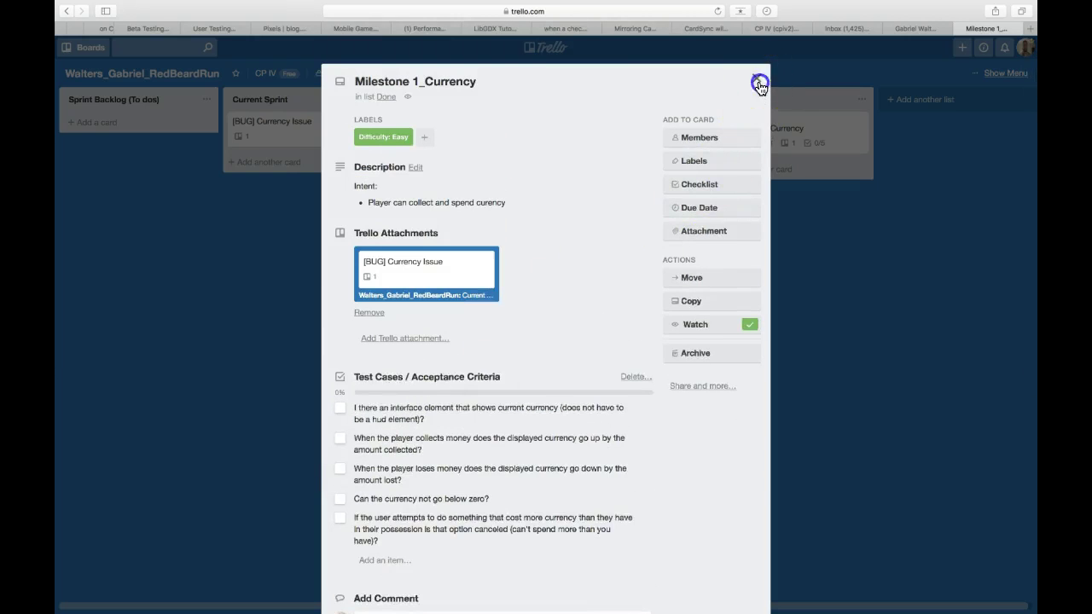
{"action": "left_click", "coordinate": [755, 78]}
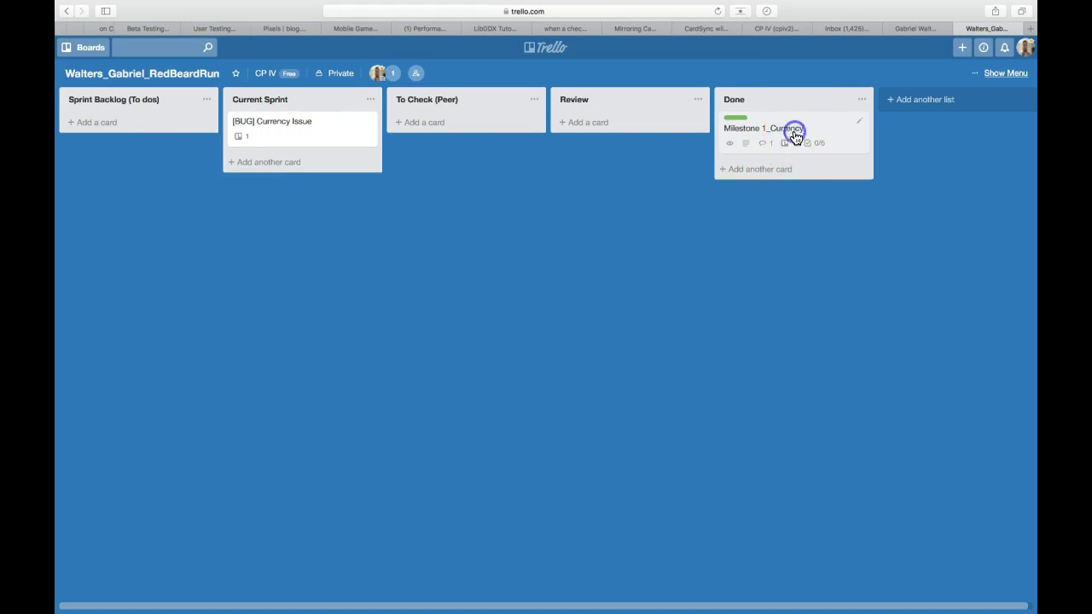
- Check Milestone 1_Currency's attachments from the Done list
{"action": "left_click", "coordinate": [794, 137]}
{"action": "scroll", "coordinate": [519, 529], "scroll_direction": "down", "scroll_amount": 4}
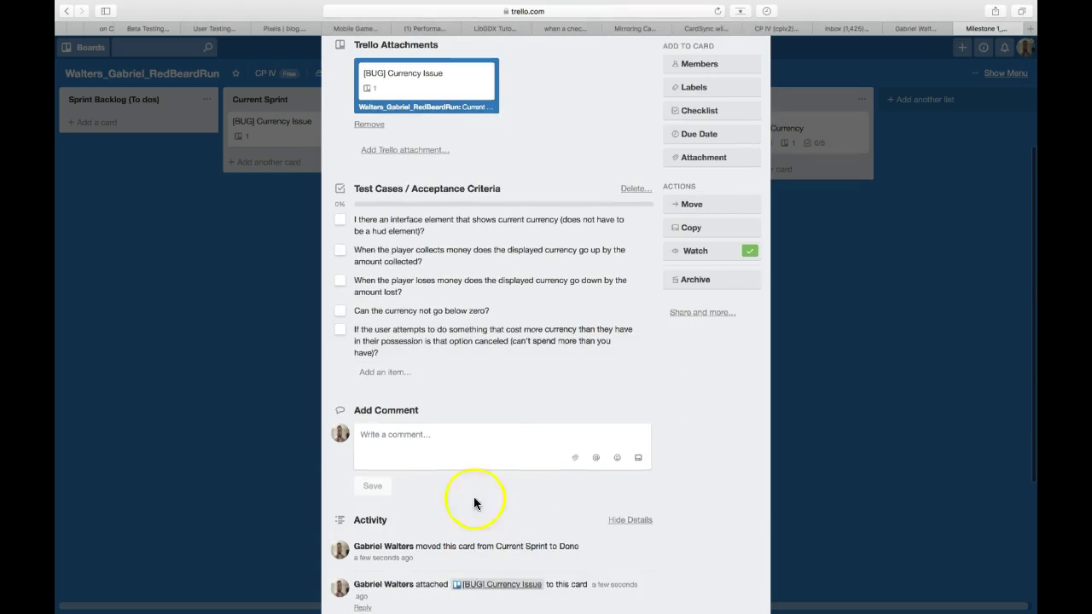
{"action": "scroll", "coordinate": [500, 339], "scroll_direction": "up", "scroll_amount": 4}
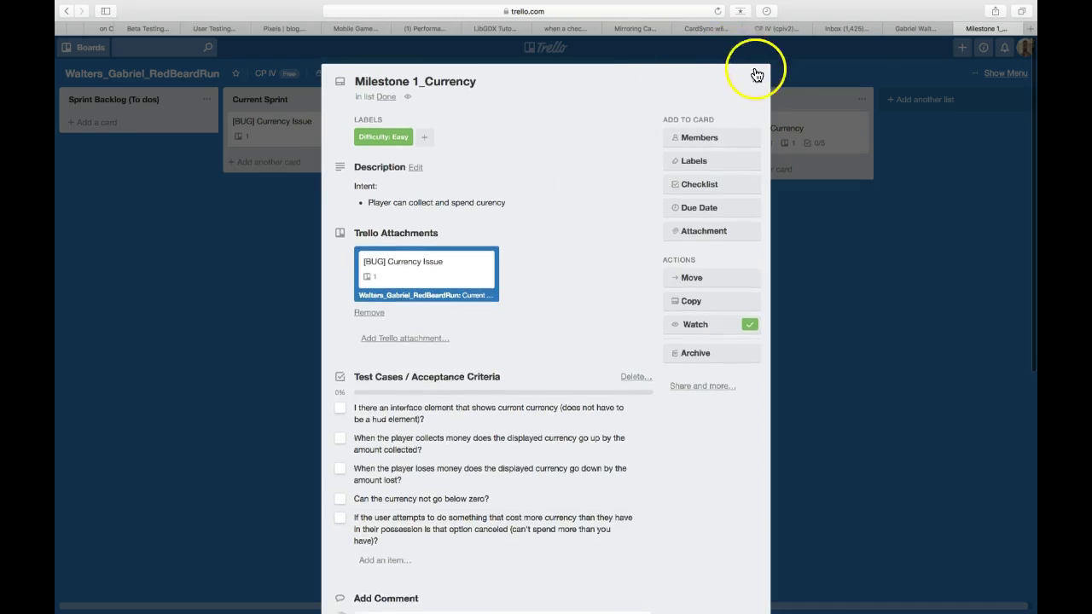
{"action": "left_click", "coordinate": [755, 75]}
- Recheck the bug card's attachments, then switch to Screencast-O-Matic
{"action": "left_click", "coordinate": [283, 132]}
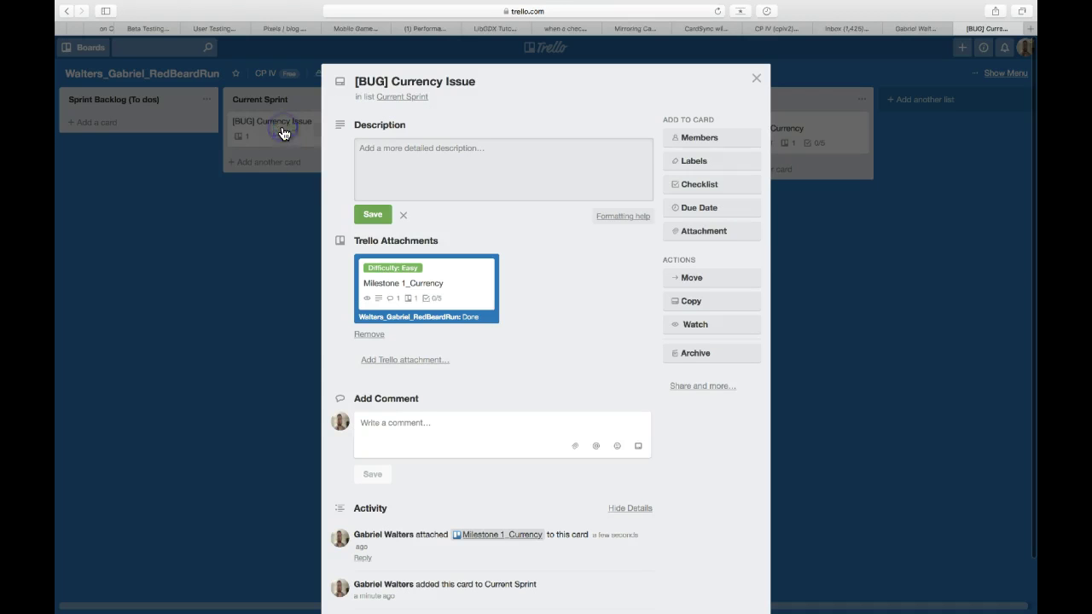
{"action": "scroll", "coordinate": [514, 450], "scroll_direction": "down", "scroll_amount": 2}
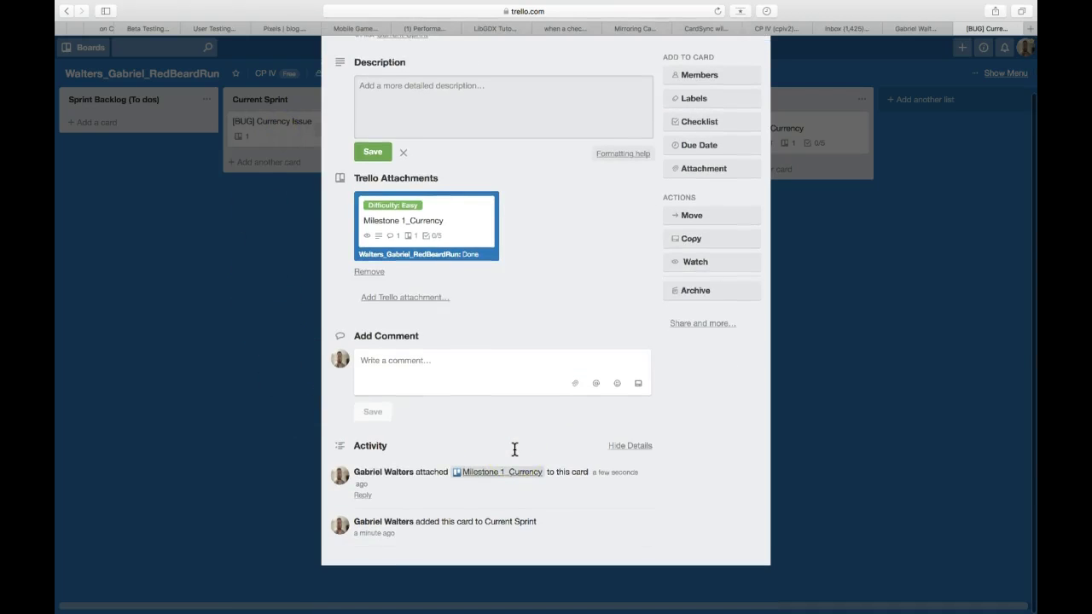
{"action": "scroll", "coordinate": [494, 260], "scroll_direction": "up", "scroll_amount": 2}
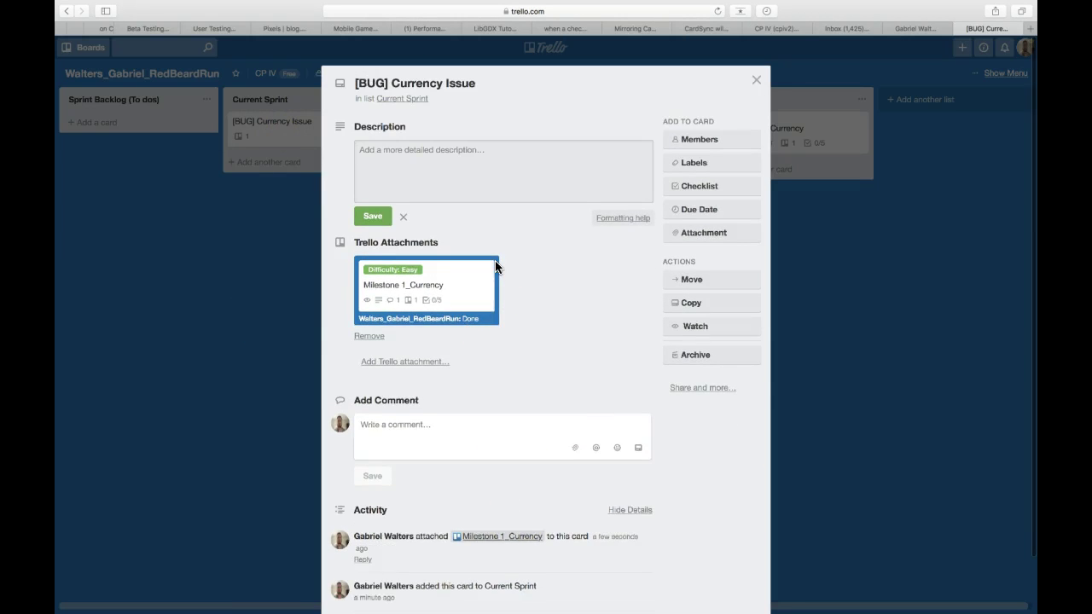
{"action": "left_click", "coordinate": [757, 79]}
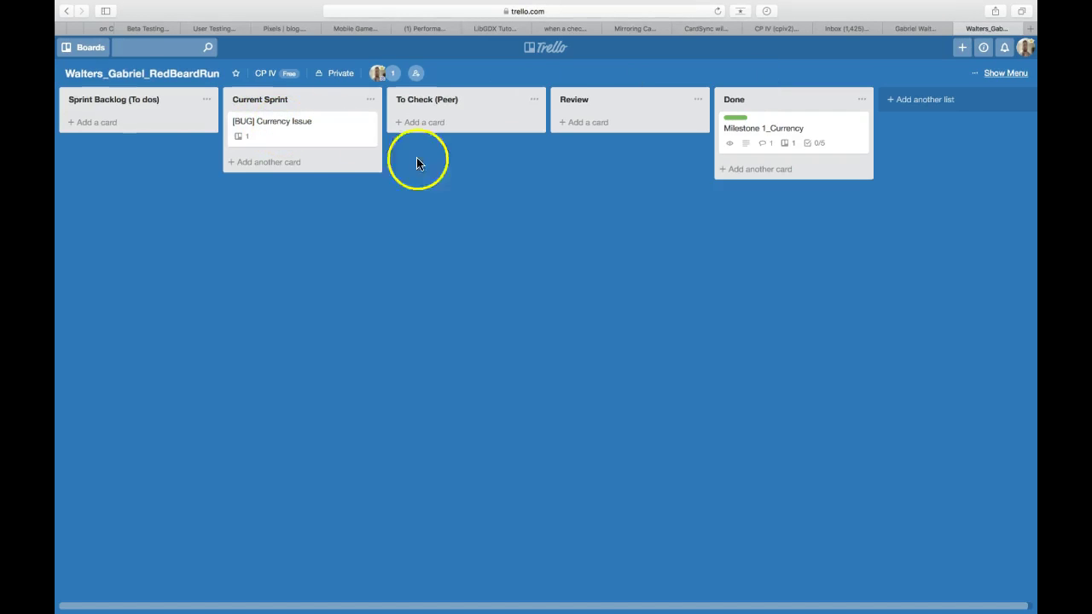
{"action": "mouse_move", "coordinate": [563, 611]}
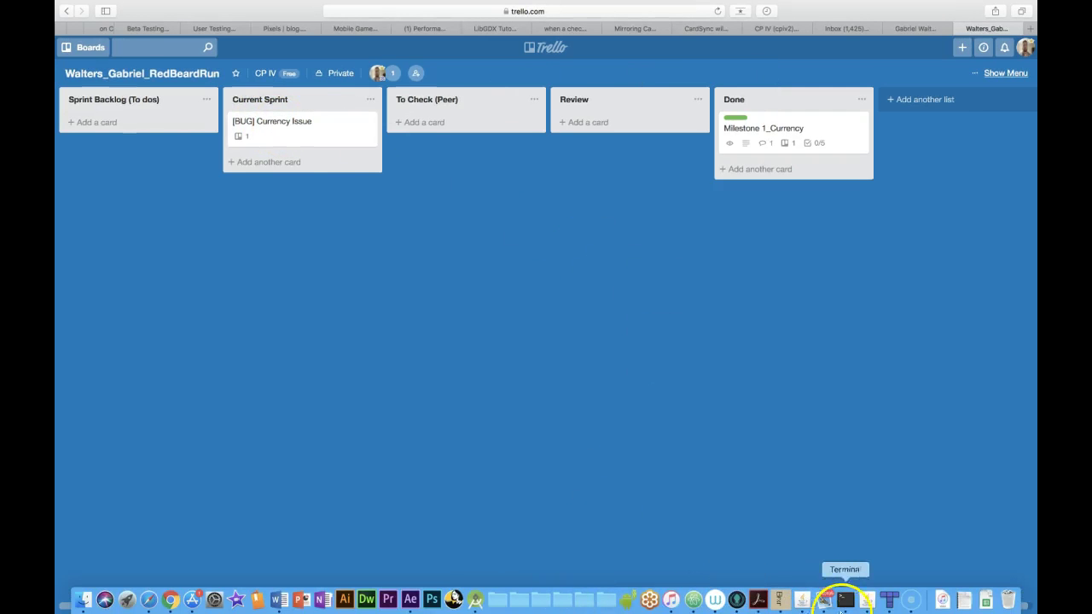
{"action": "left_click", "coordinate": [909, 607]}
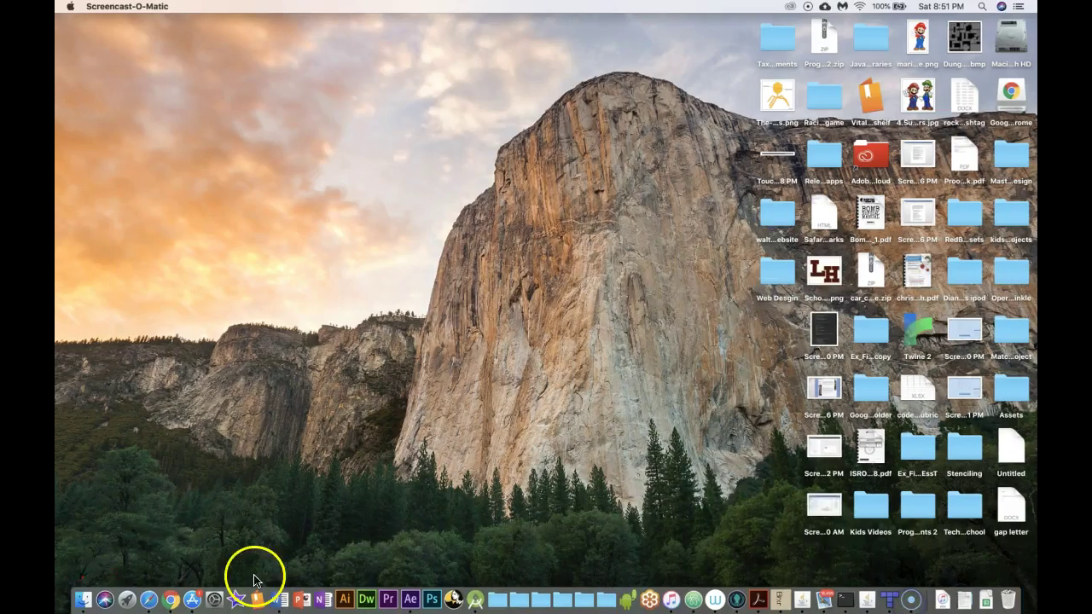